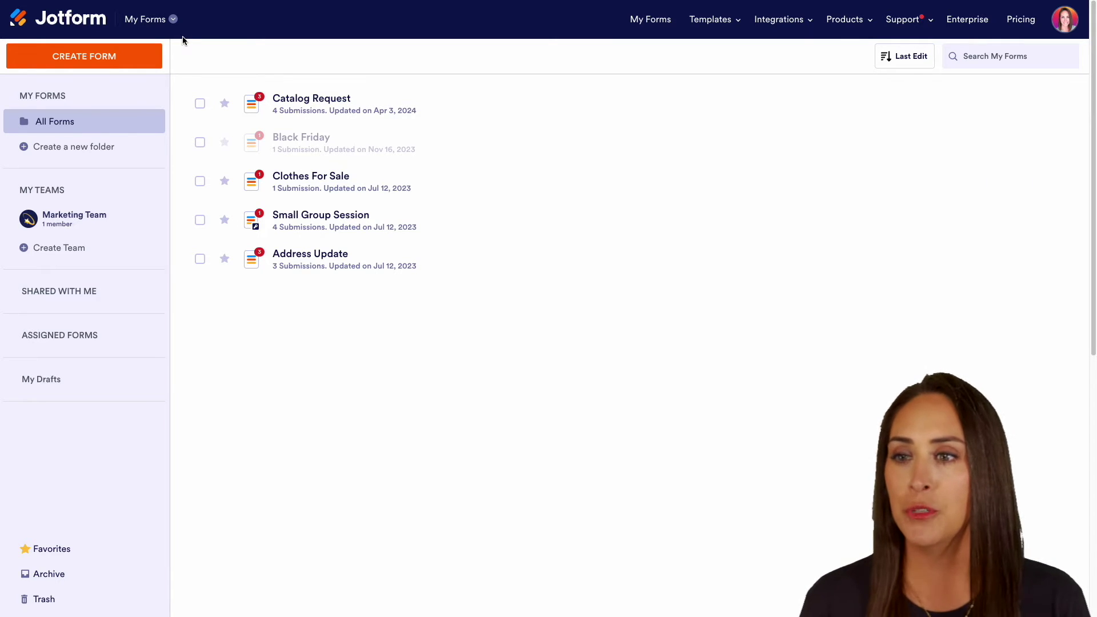
Go to My Apps from the My Forms list and start creating a new app
click(174, 21)
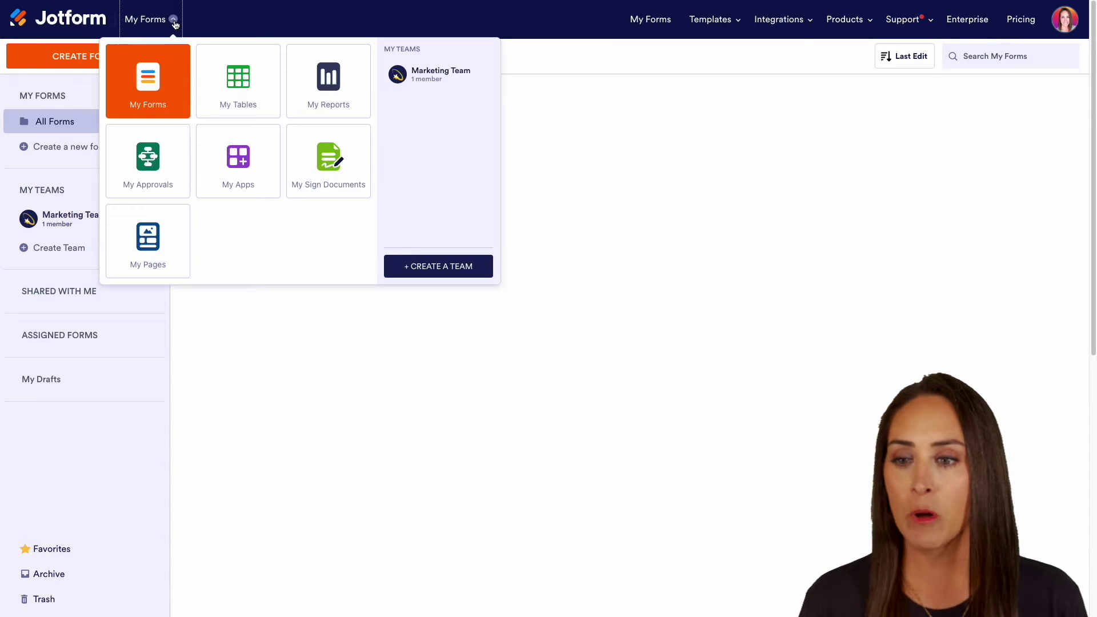
click(253, 169)
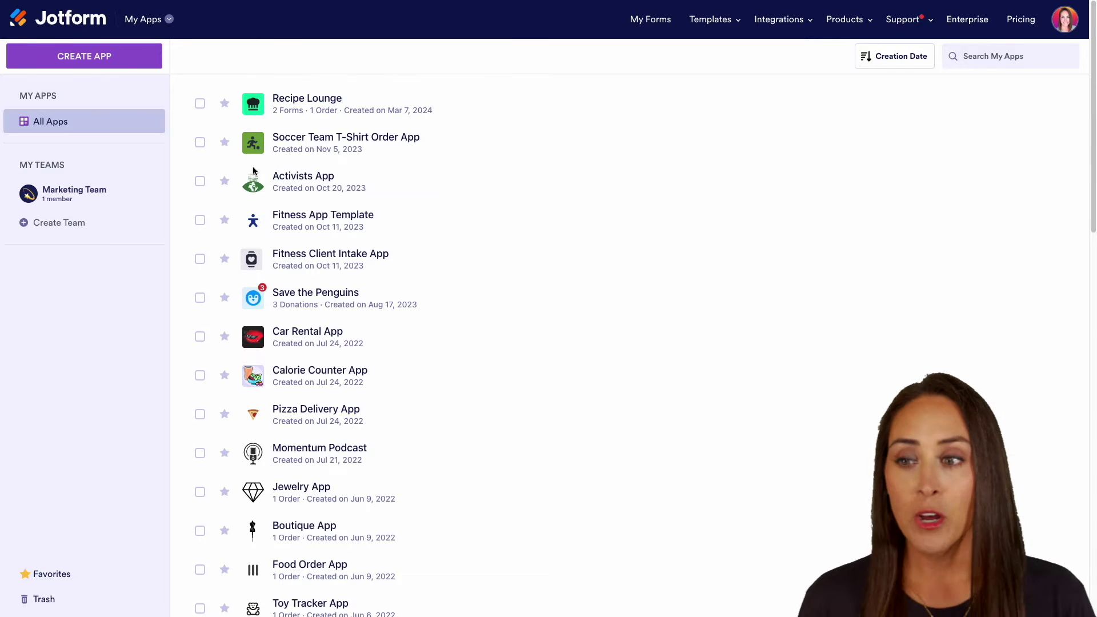
click(96, 61)
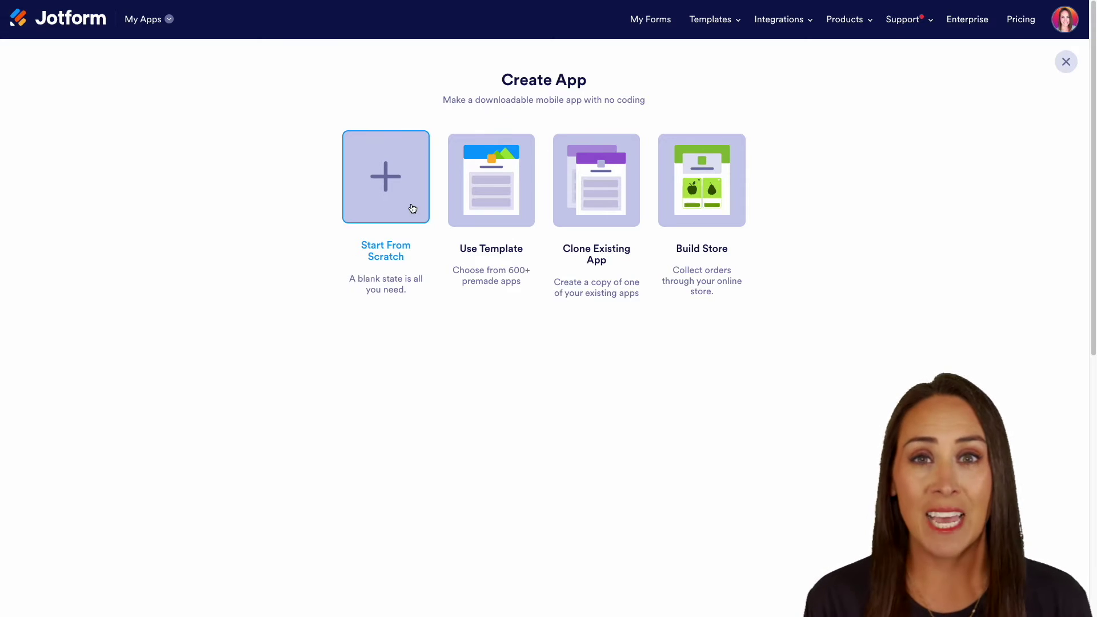
Search the app templates for 'real estate'
click(502, 198)
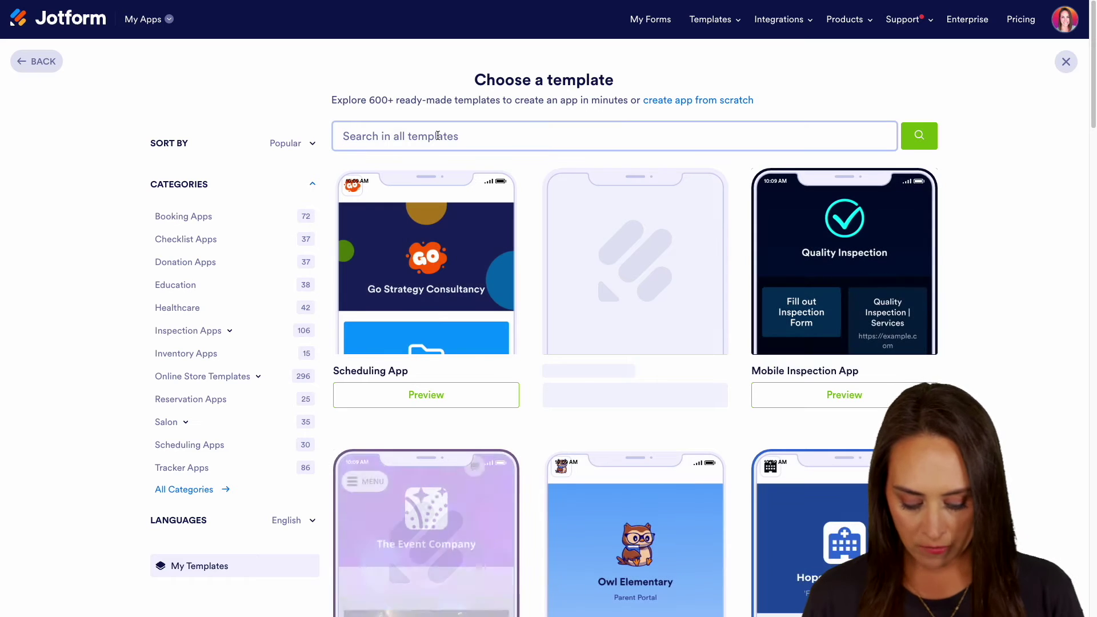
click(436, 137)
text(real estate)
key(Return)
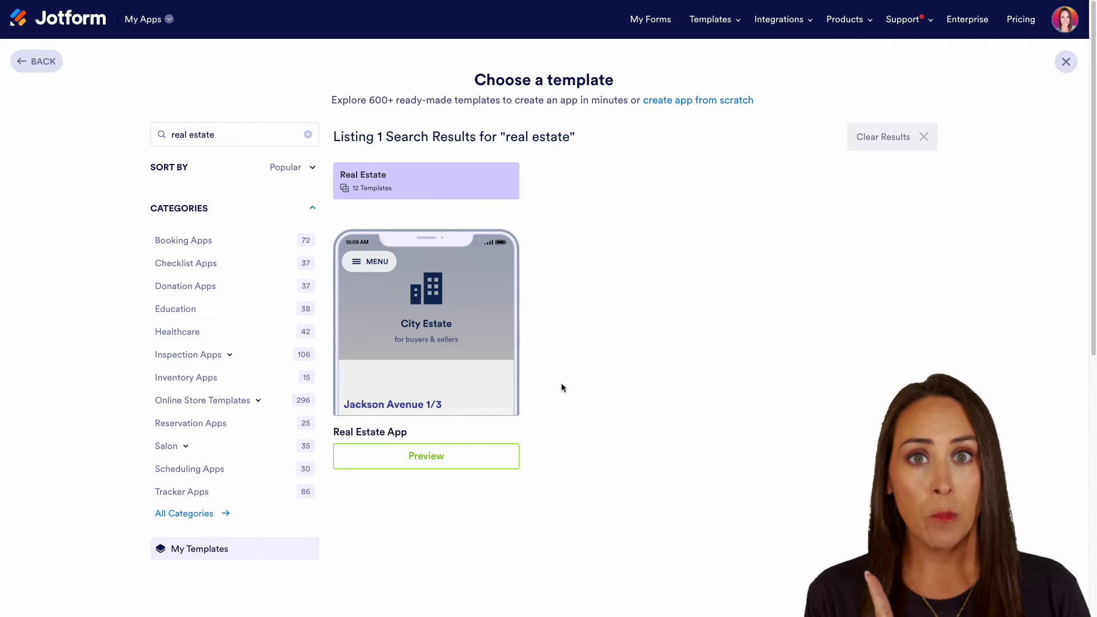
Preview the Real Estate App in the Real Estate category and create an app from it
click(372, 192)
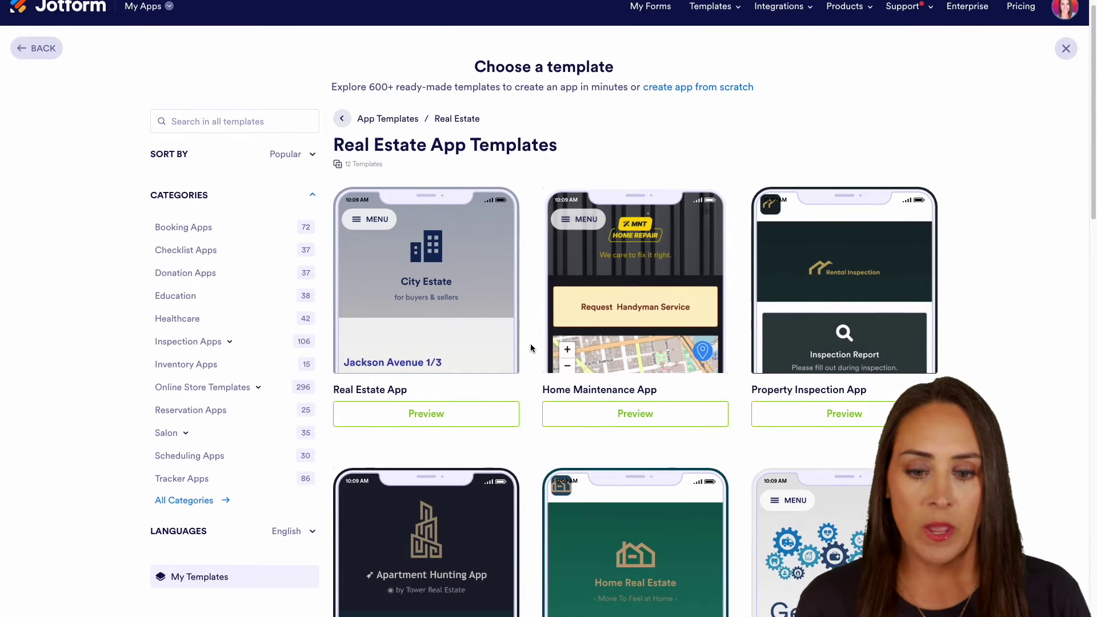
scroll(530, 348, down, 1)
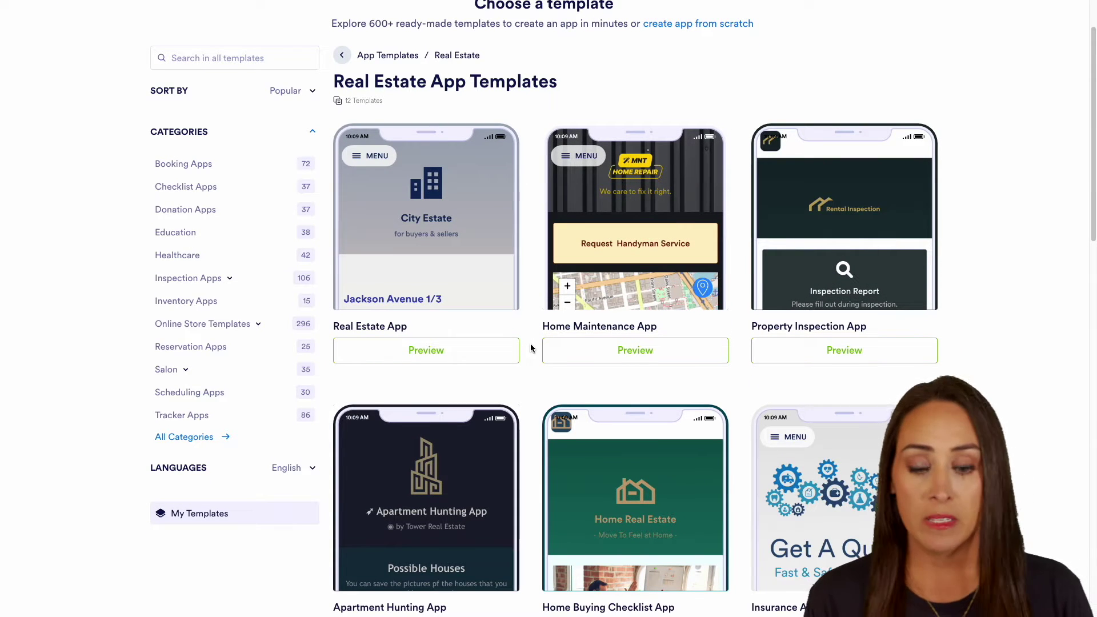
scroll(530, 347, down, 5)
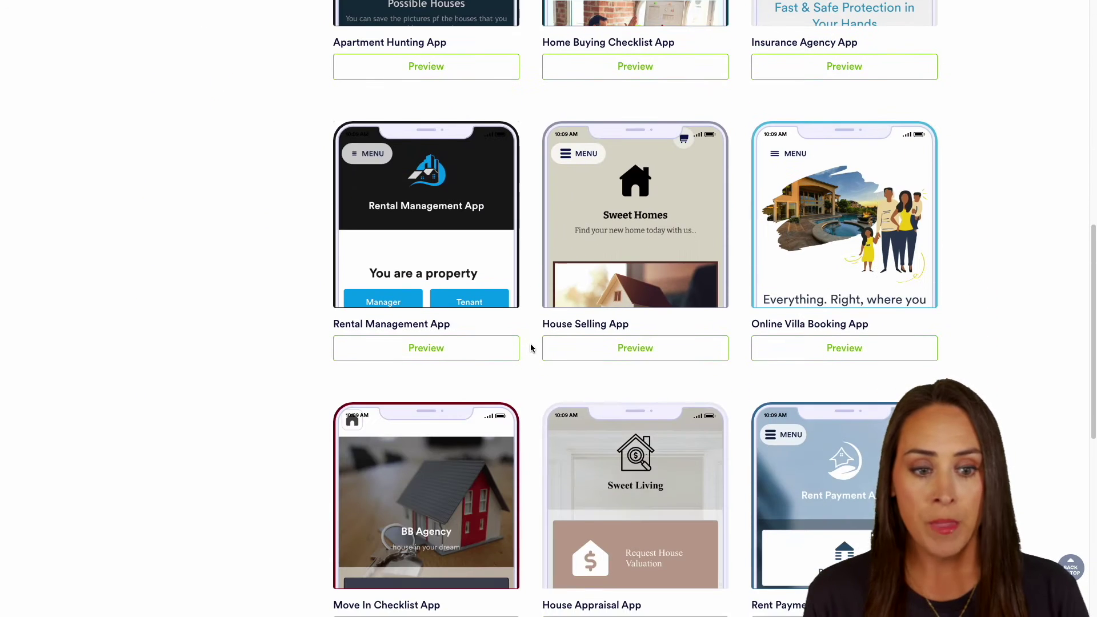
scroll(531, 348, up, 11)
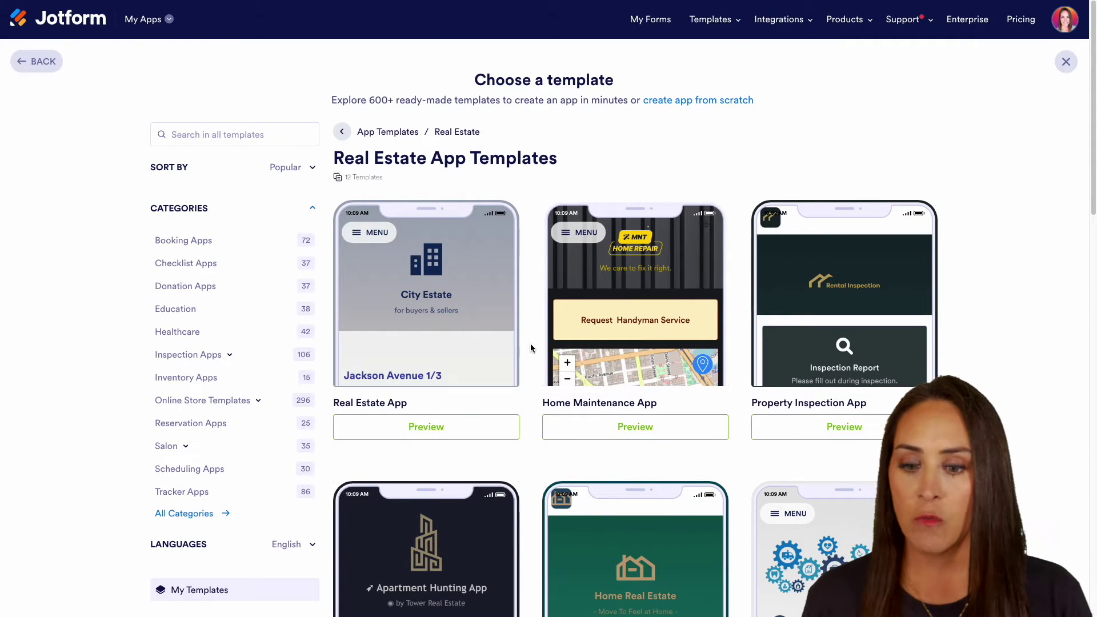
click(426, 429)
click(778, 34)
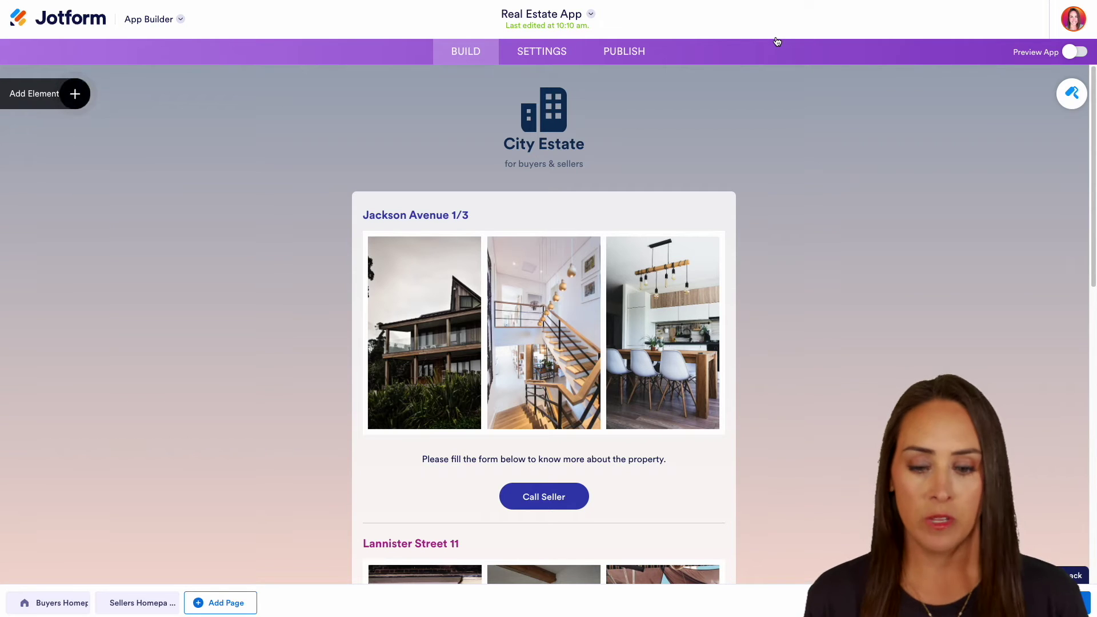
scroll(803, 297, down, 1)
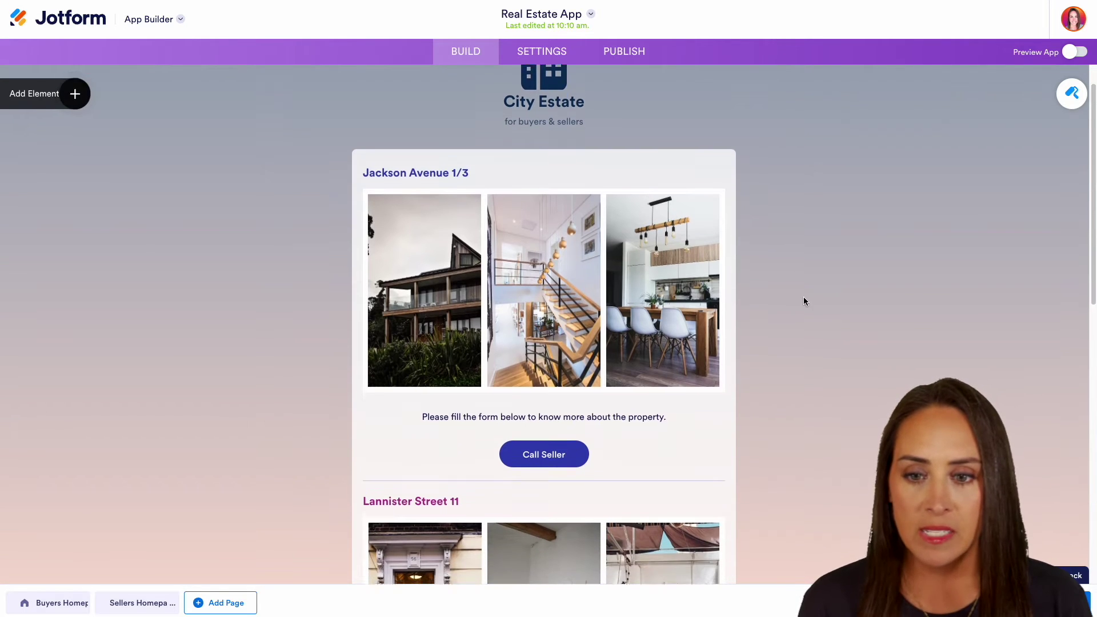
scroll(804, 301, down, 1)
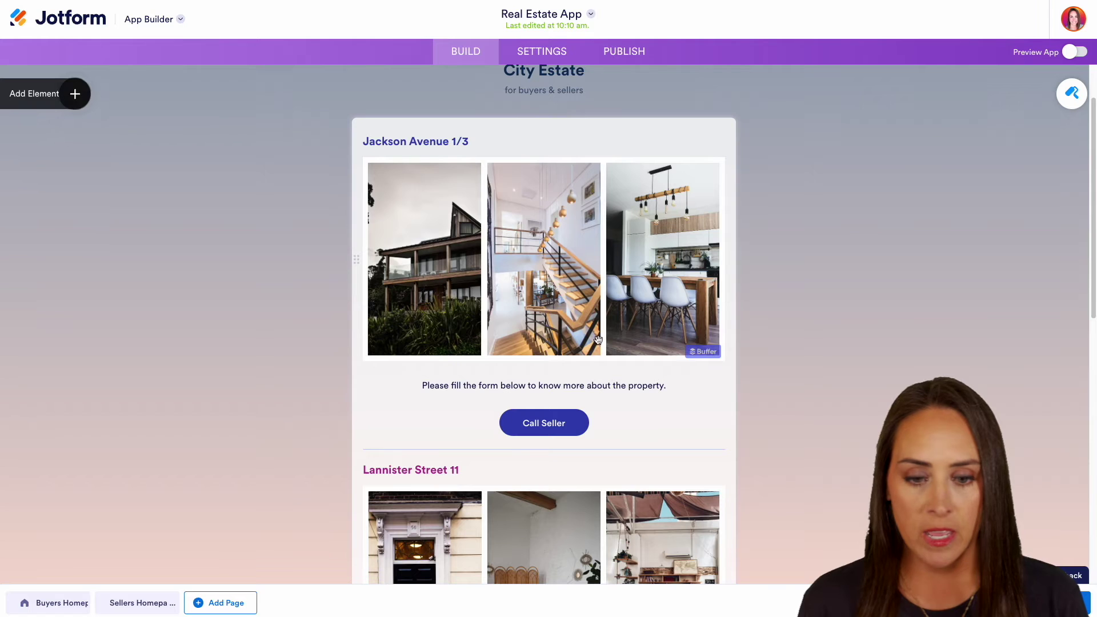
scroll(824, 330, down, 4)
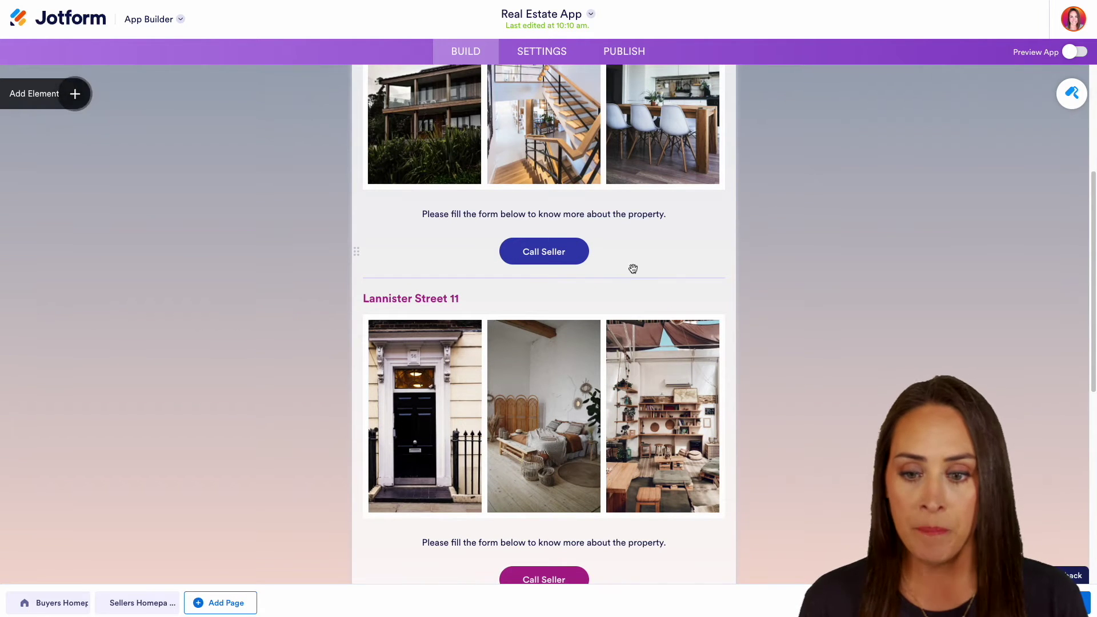
scroll(777, 308, down, 3)
scroll(778, 311, down, 1)
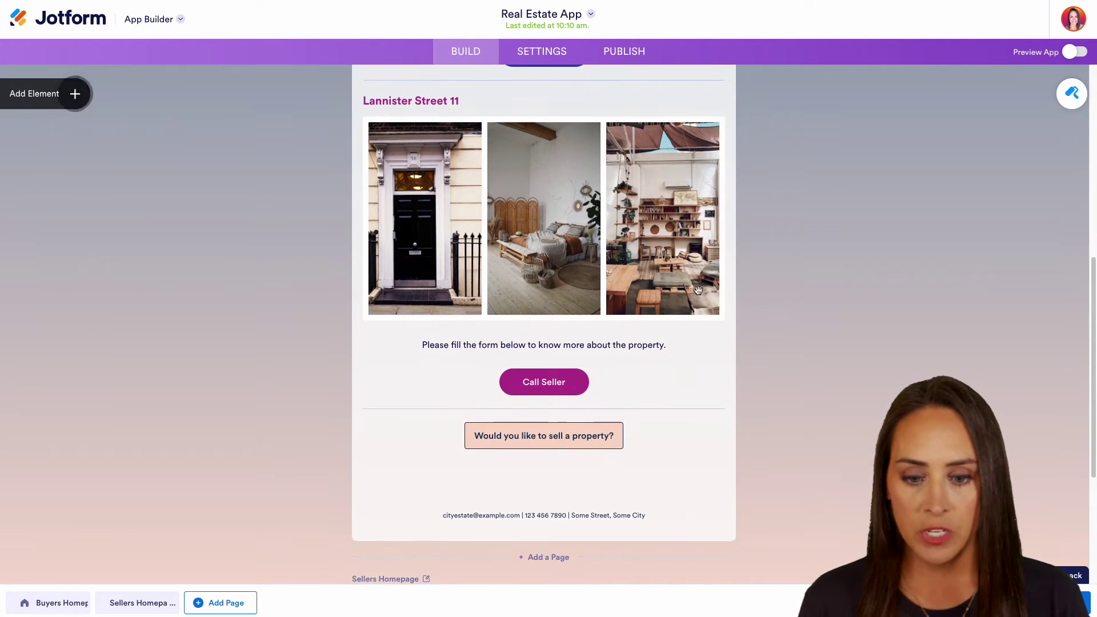
scroll(825, 404, down, 1)
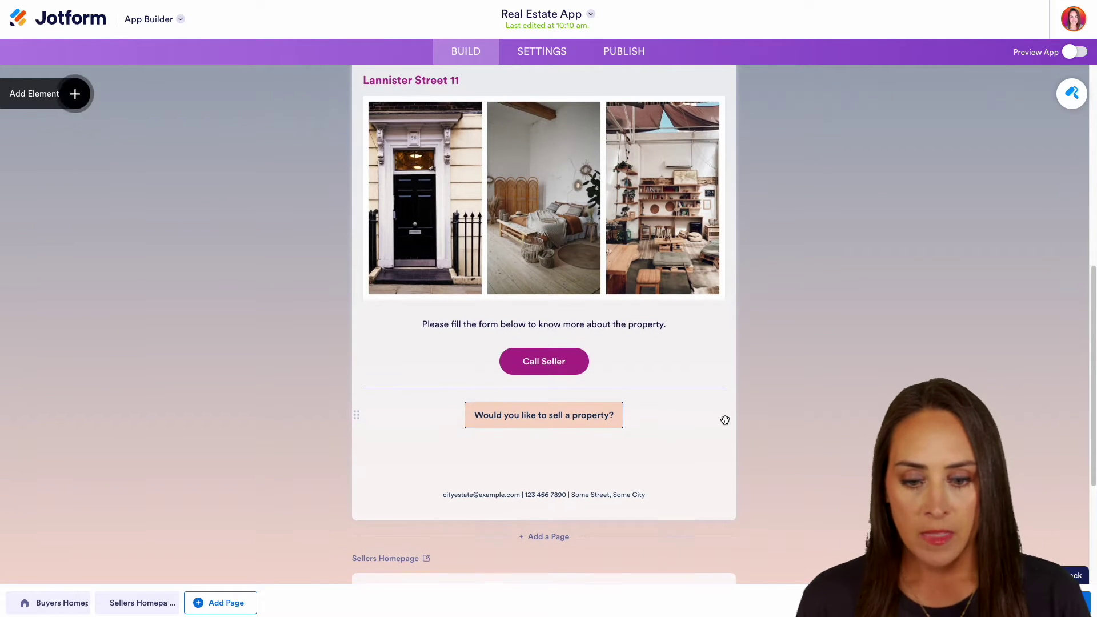
scroll(725, 420, down, 3)
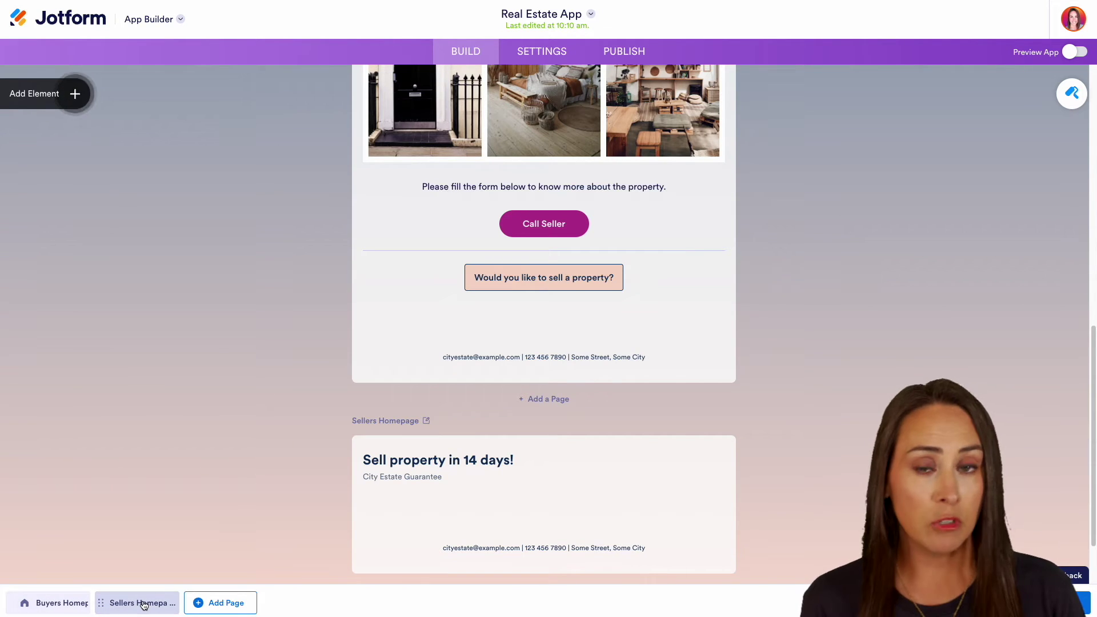
scroll(673, 492, down, 3)
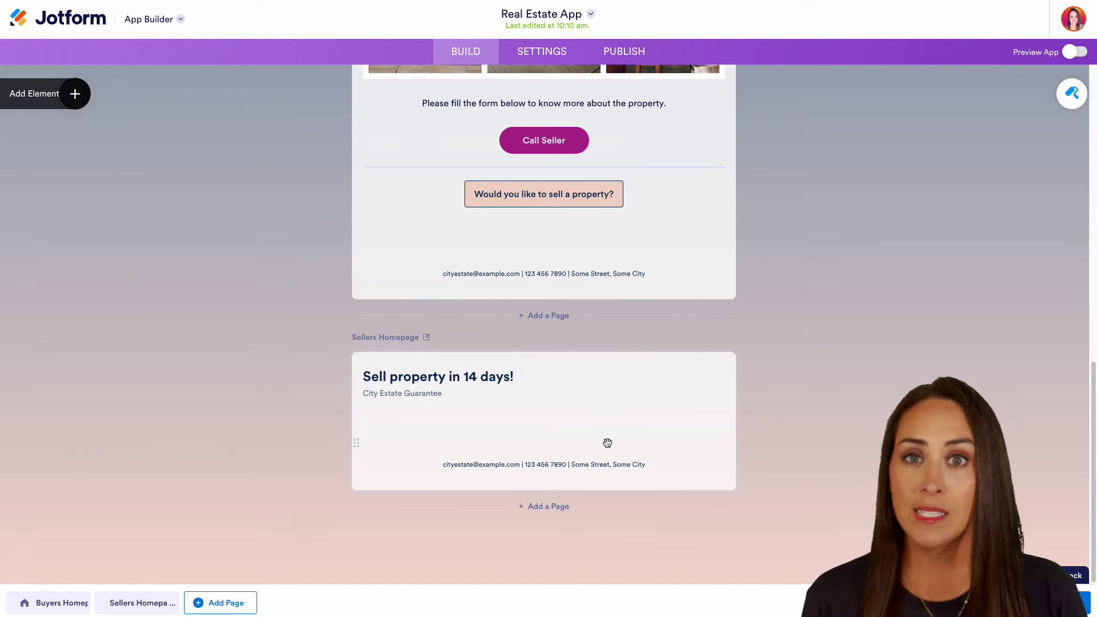
scroll(608, 443, up, 15)
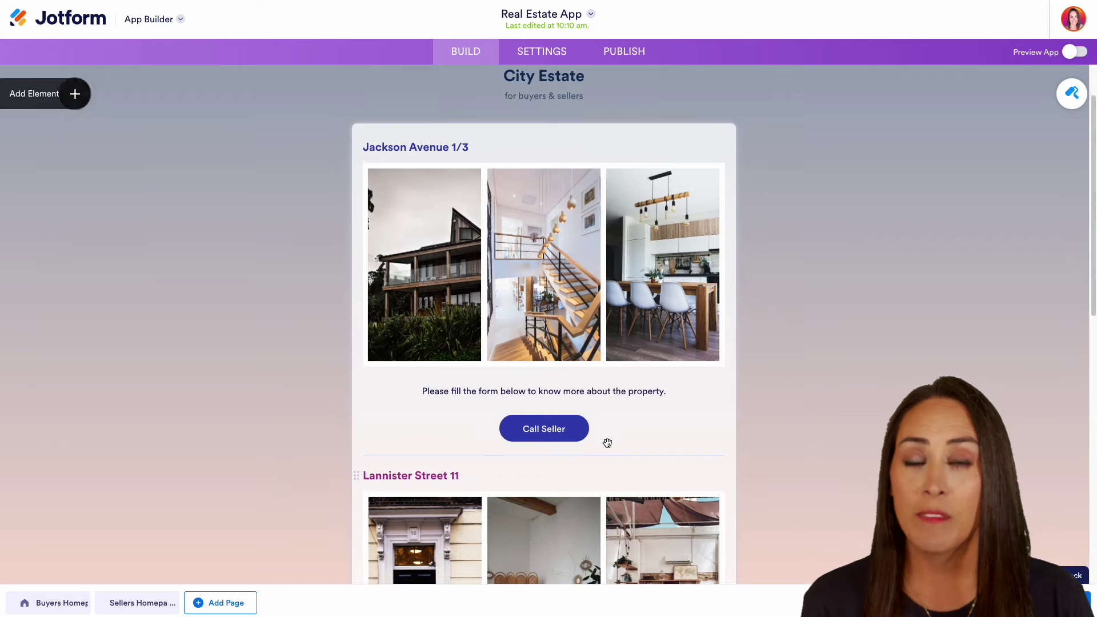
scroll(608, 443, up, 2)
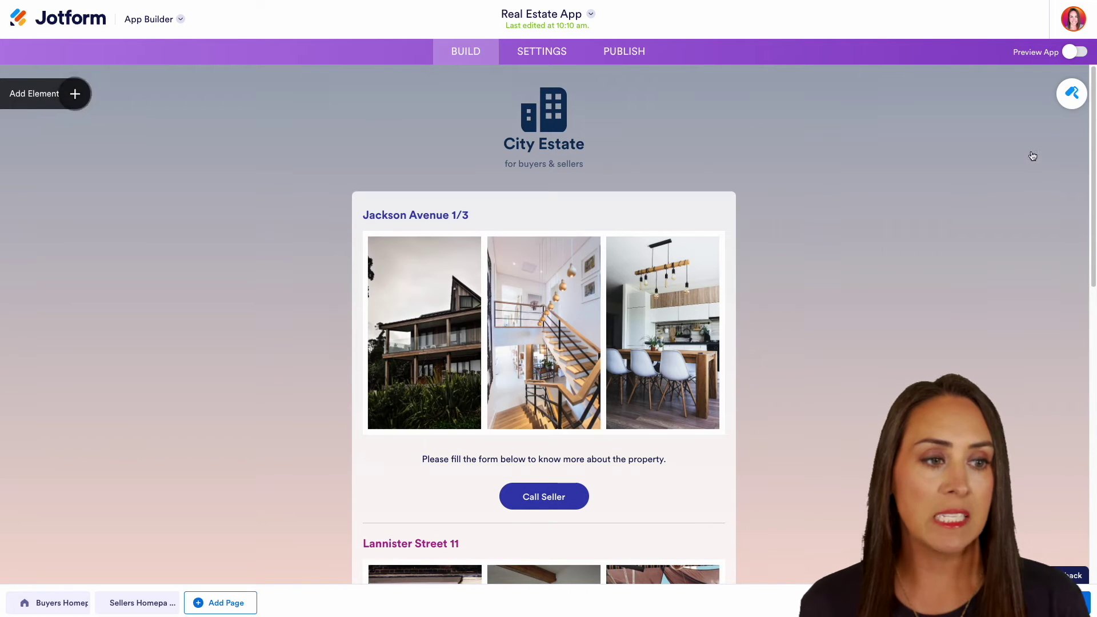
Change the app background gradient's end colour from orange to blue #4a90e2
click(1074, 95)
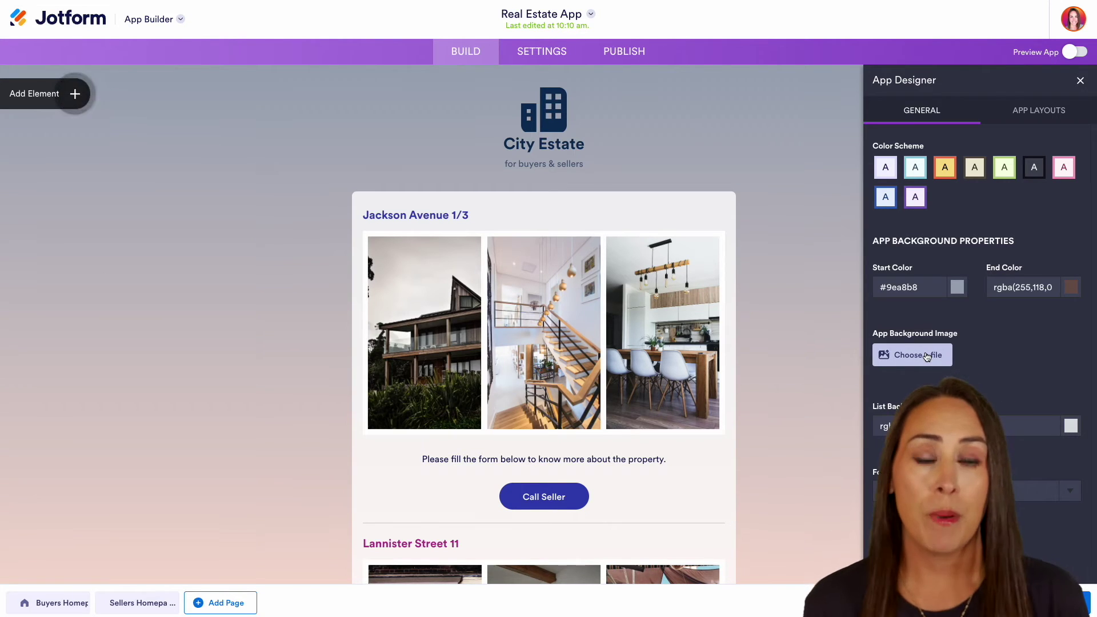
click(1072, 288)
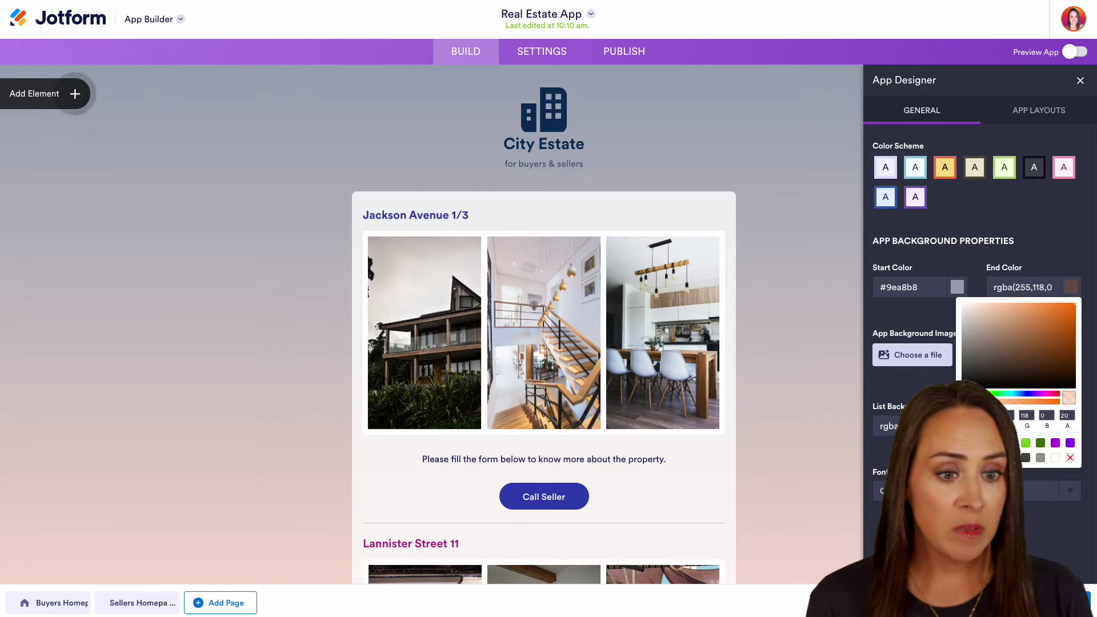
click(967, 458)
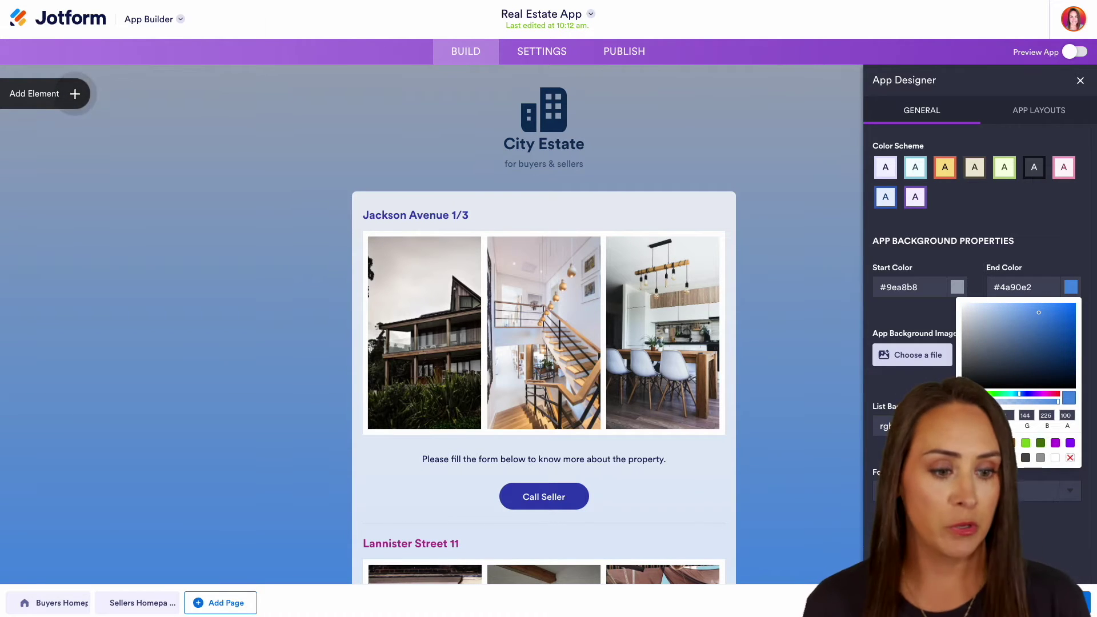
click(733, 228)
Replace the app header logo with the house-with-heart icon
click(662, 111)
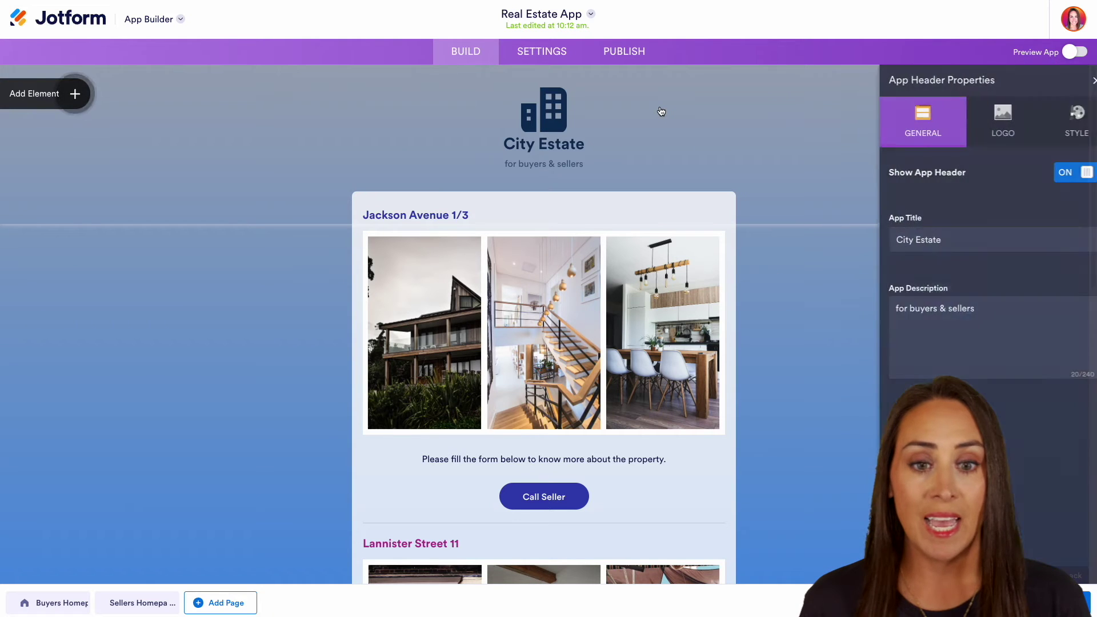
click(545, 112)
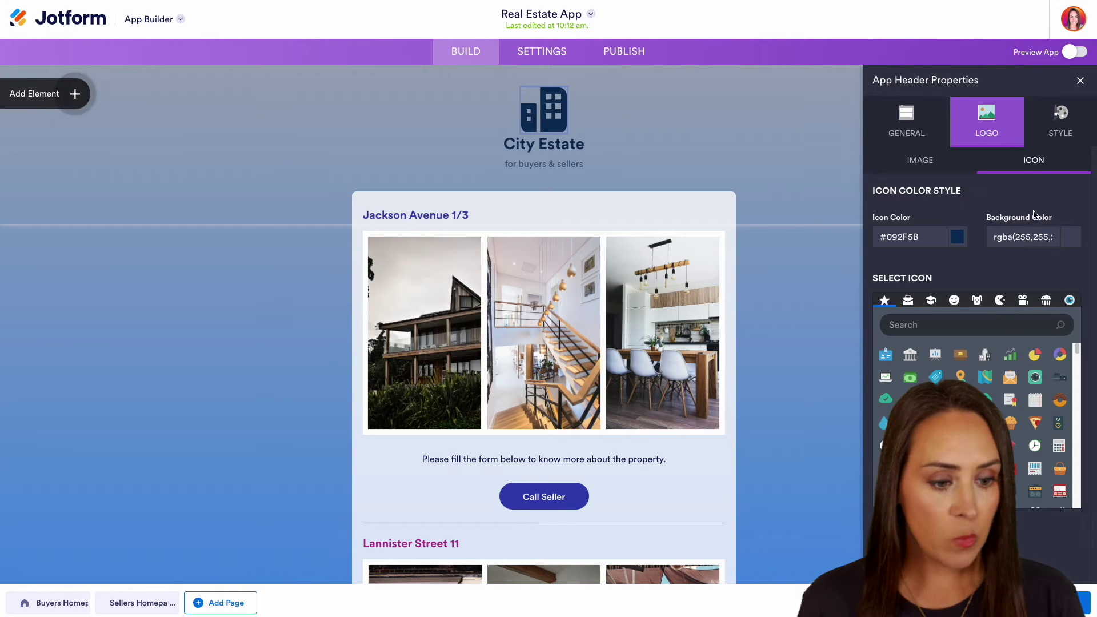
scroll(971, 411, down, 5)
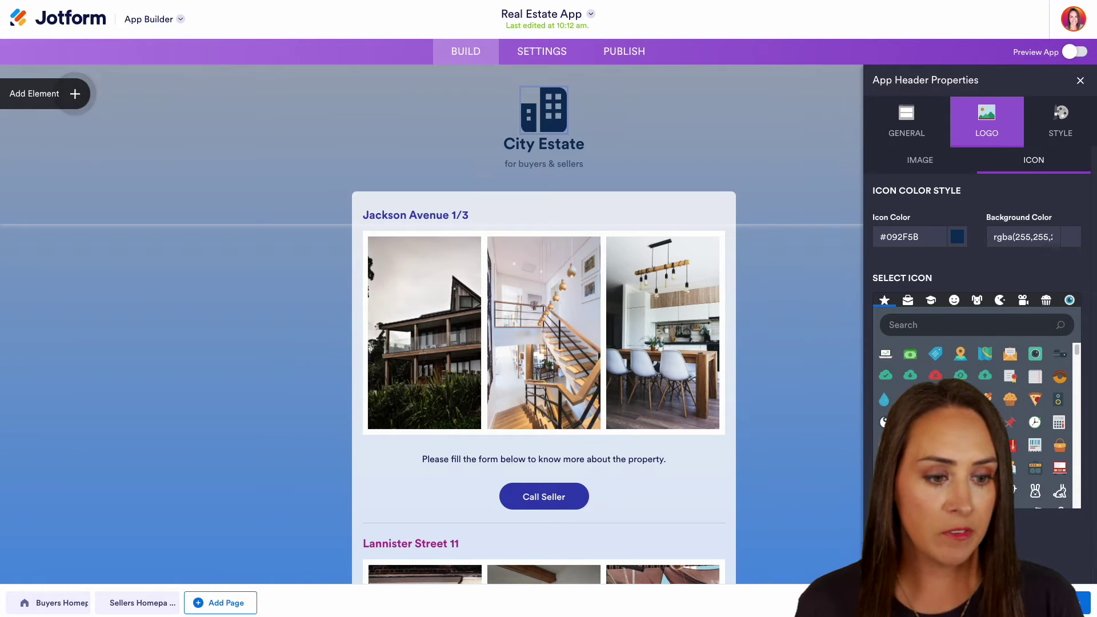
click(921, 327)
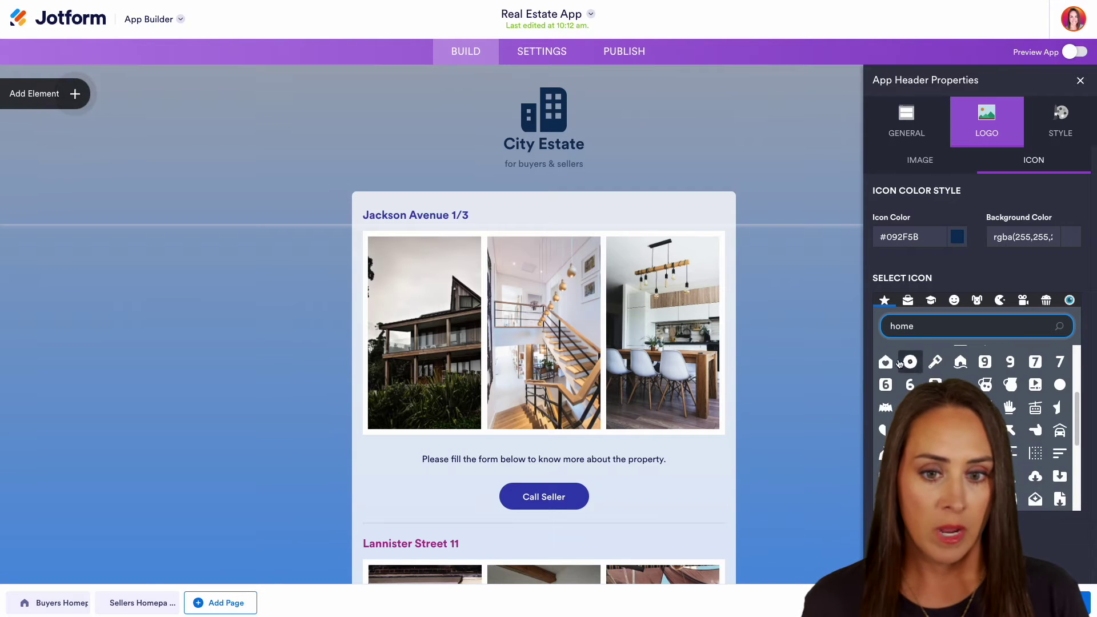
click(886, 362)
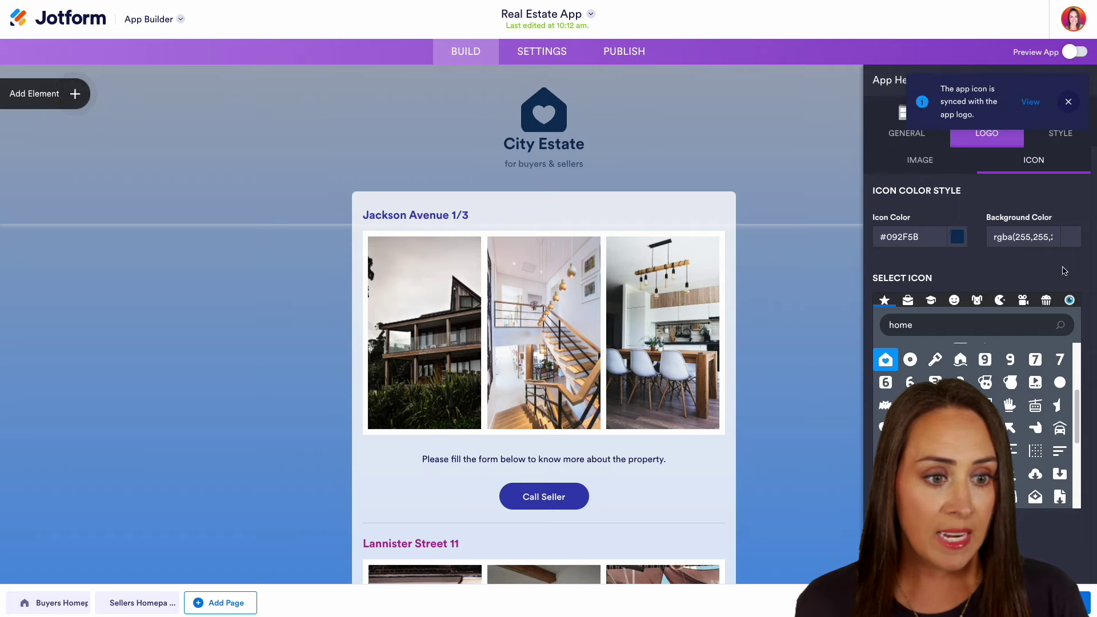
click(928, 164)
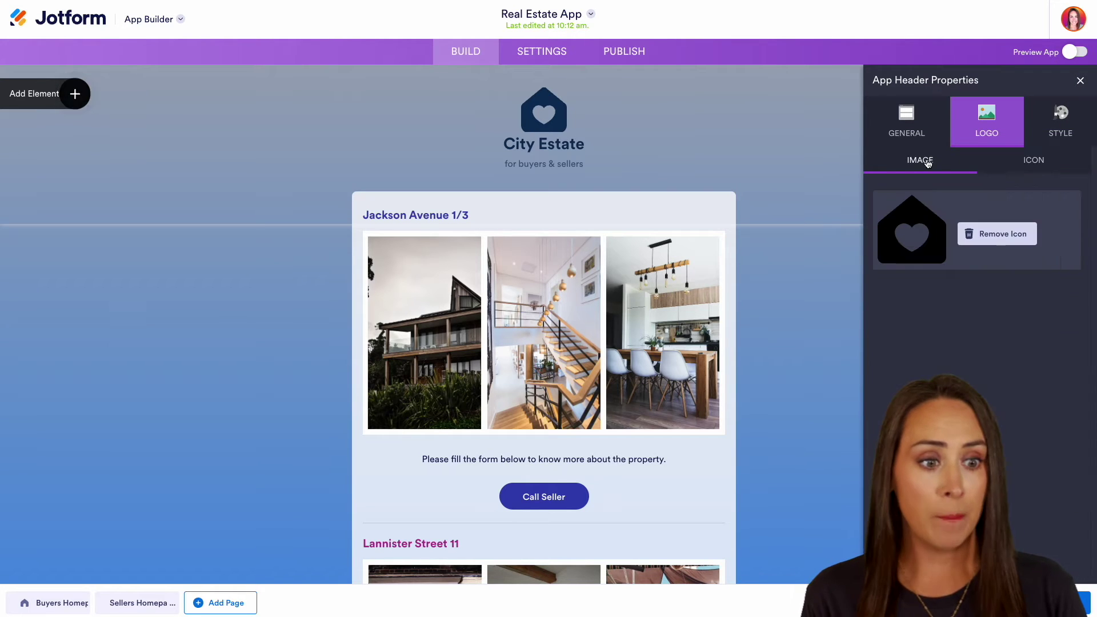
click(999, 229)
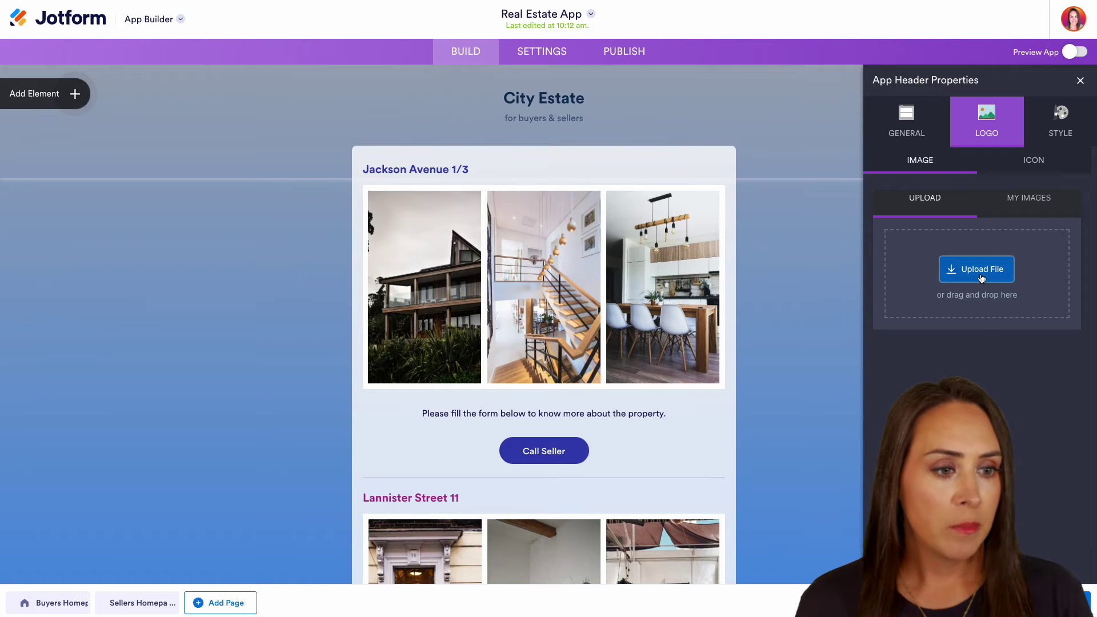
click(1045, 166)
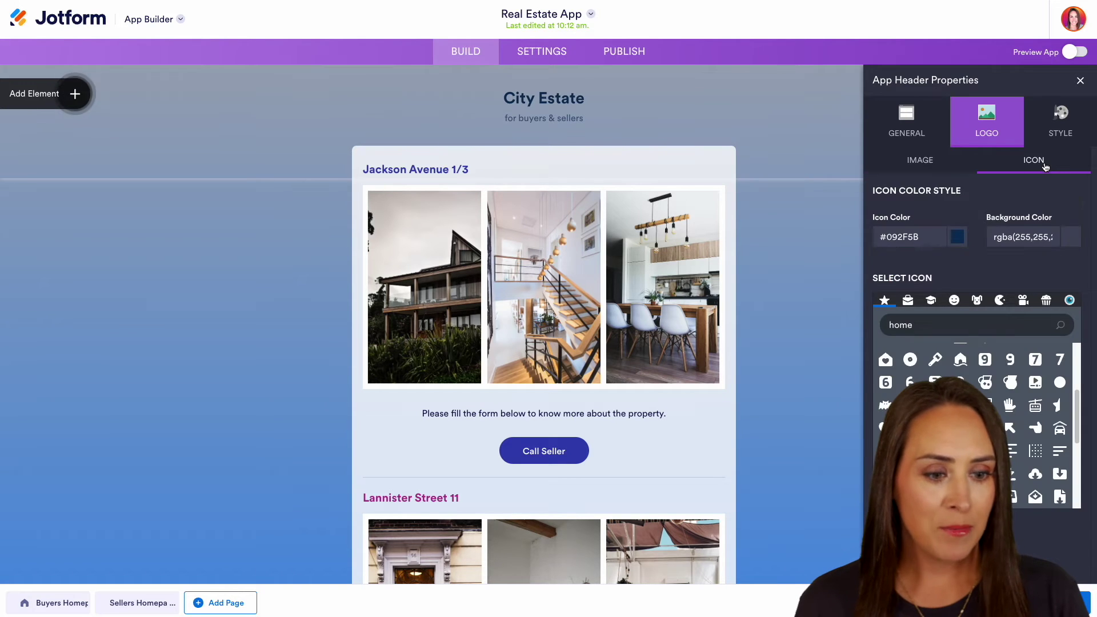
click(887, 361)
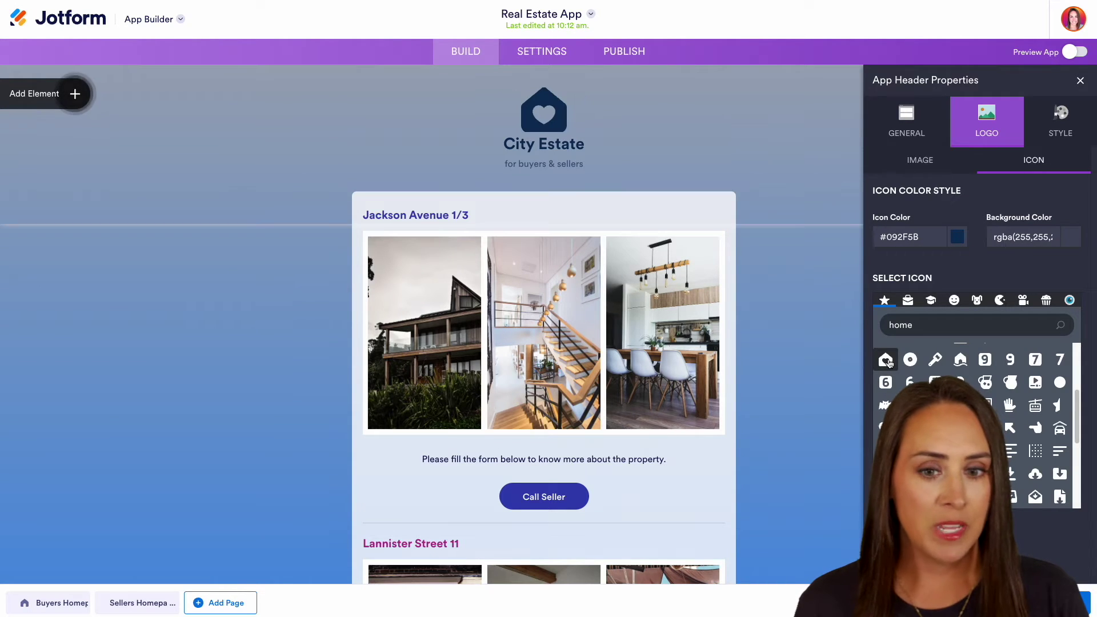
click(909, 119)
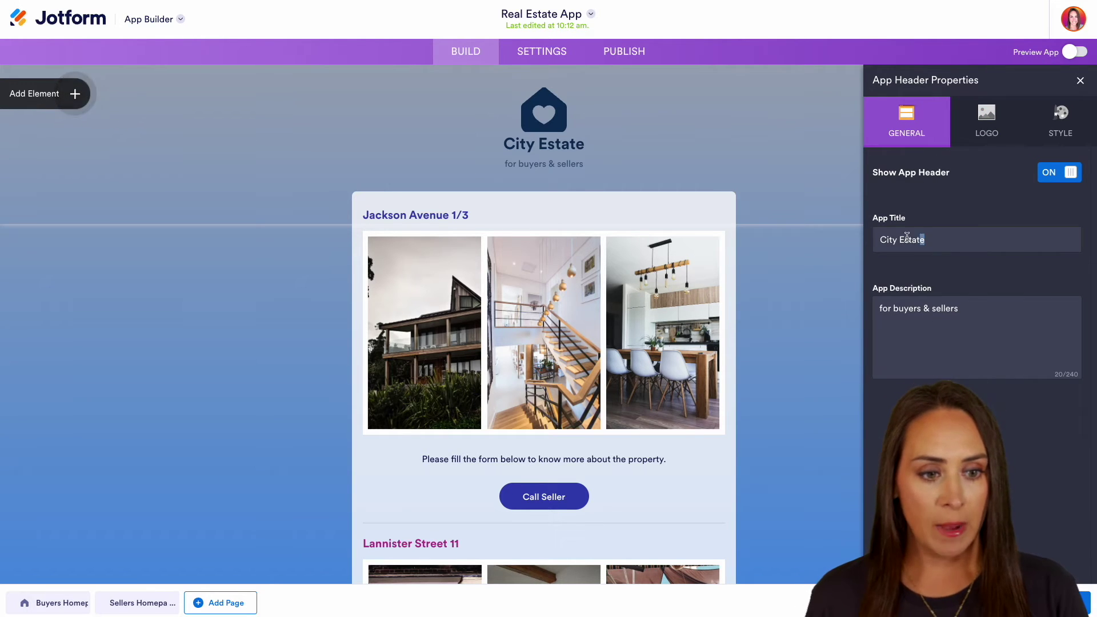
Change the app header title from City Estate to 'Homes For Sale', then select the Jackson Avenue 1/3 heading
drag(907, 238, 881, 238)
text(Homes For Sale)
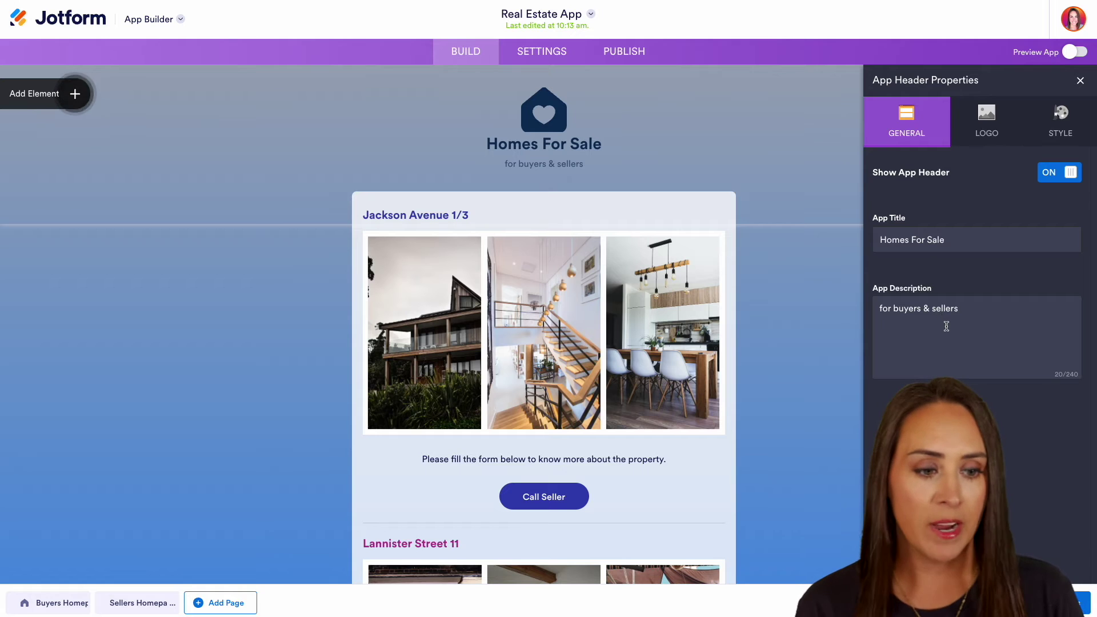
click(797, 389)
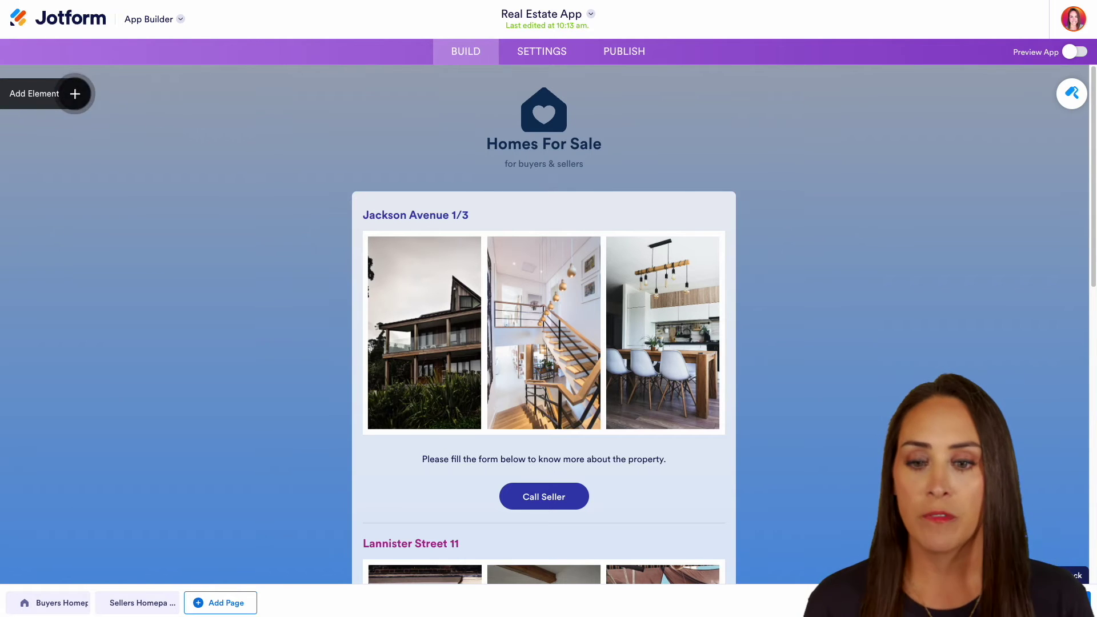
click(436, 215)
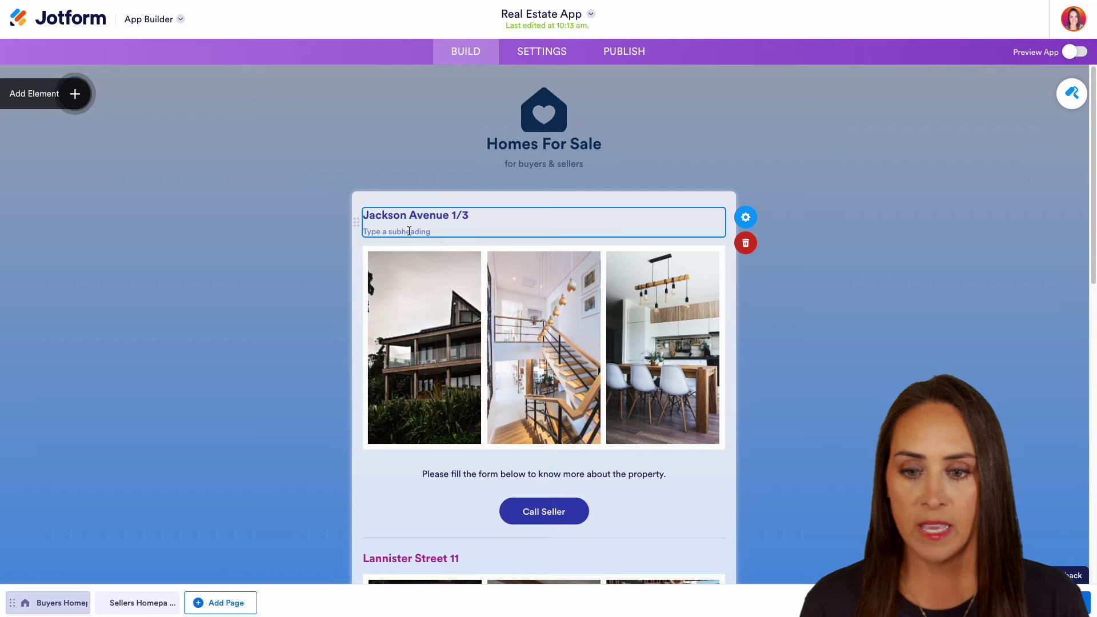
click(481, 387)
Set the Jackson Avenue 1/3 heading size to Large
click(474, 217)
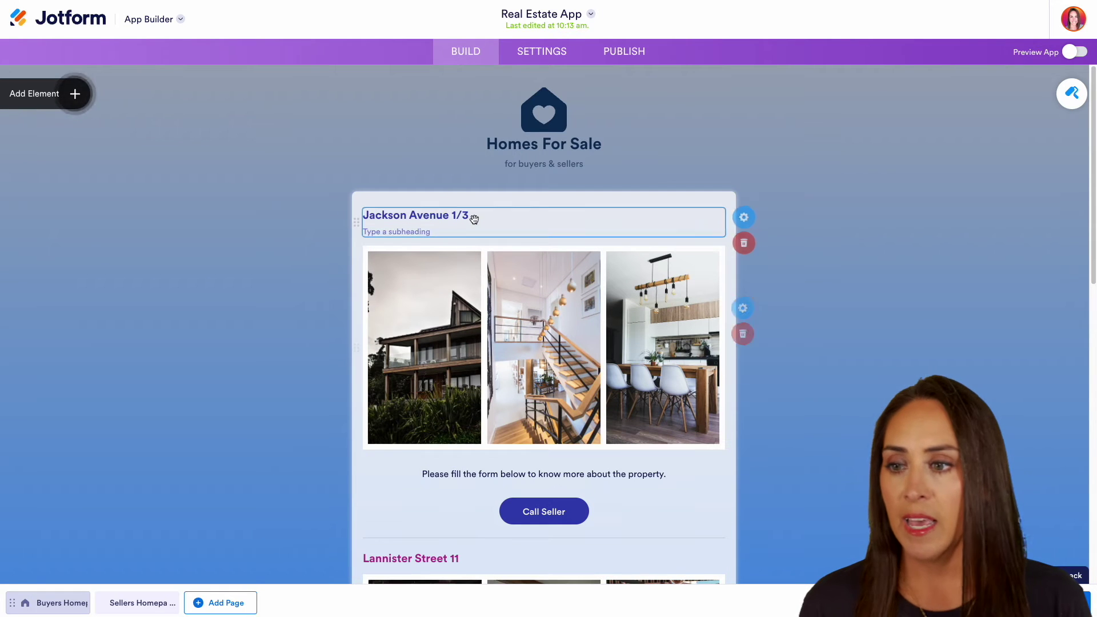
click(75, 93)
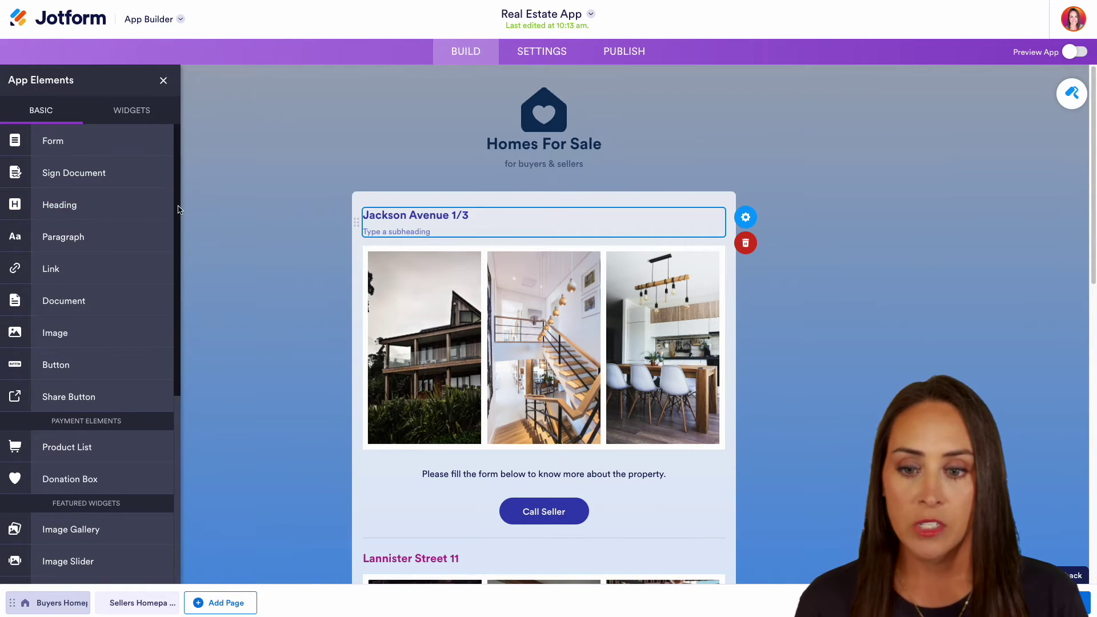
click(758, 222)
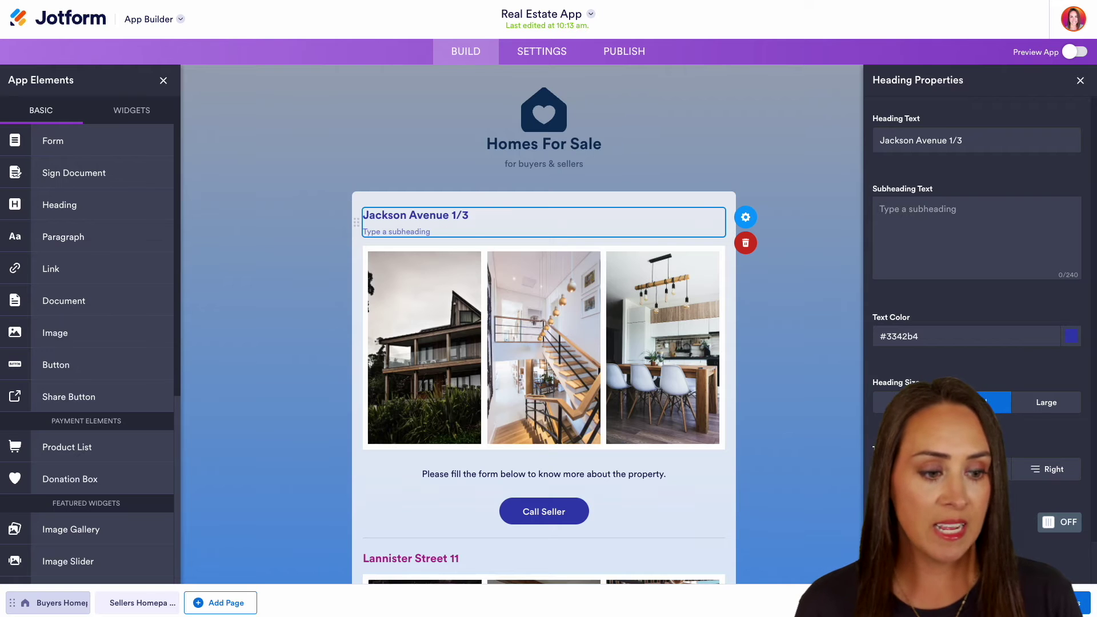
click(1045, 407)
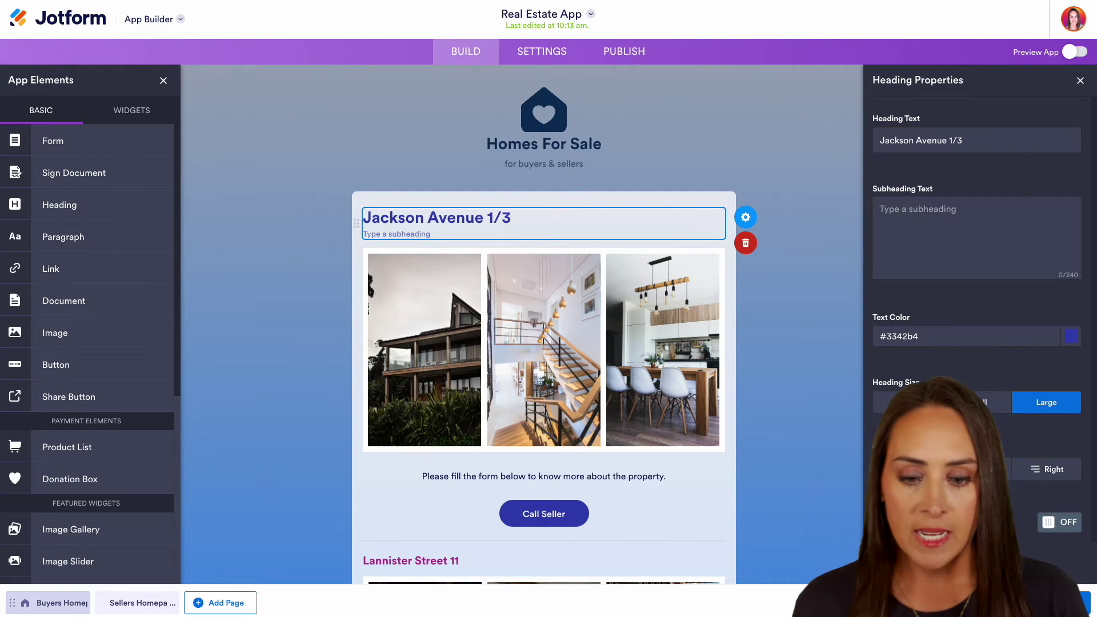
click(530, 312)
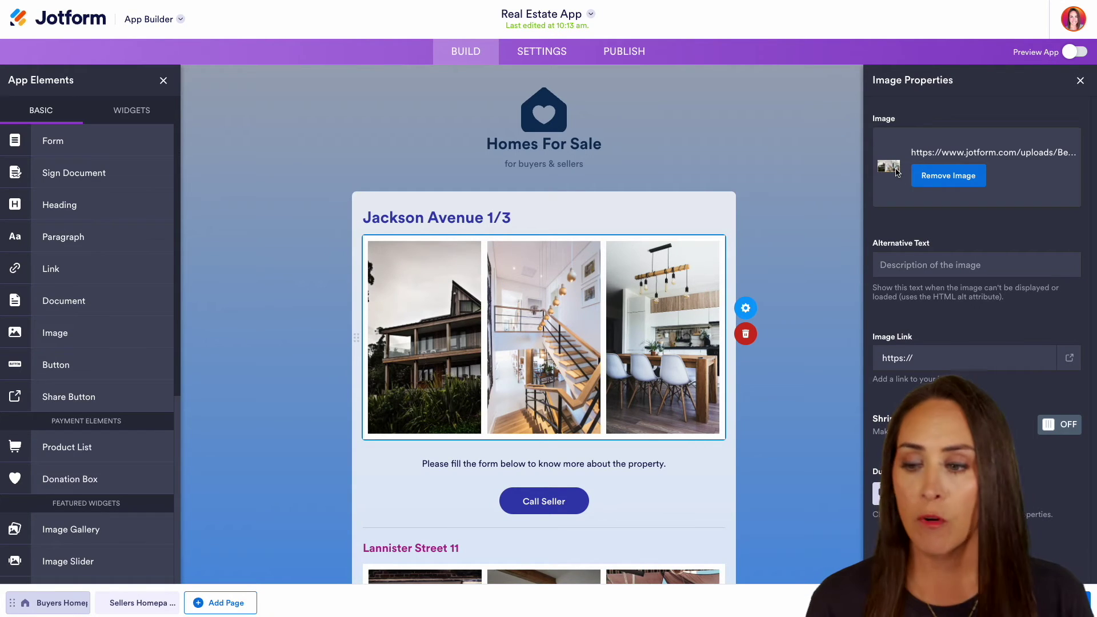
scroll(106, 316, down, 5)
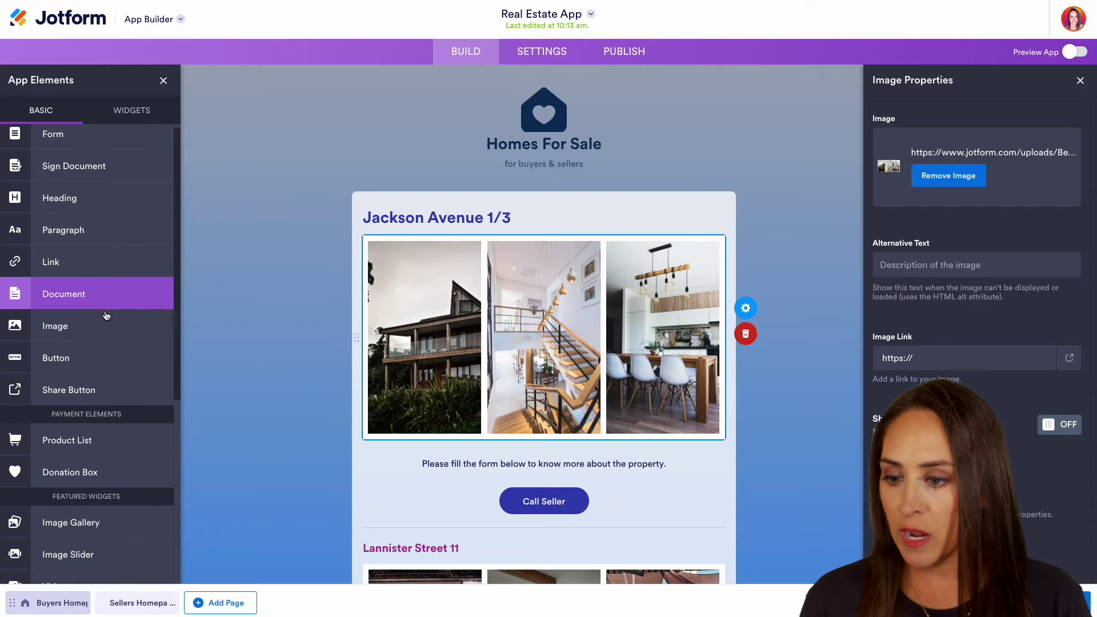
scroll(106, 316, down, 1)
drag(86, 264, 580, 465)
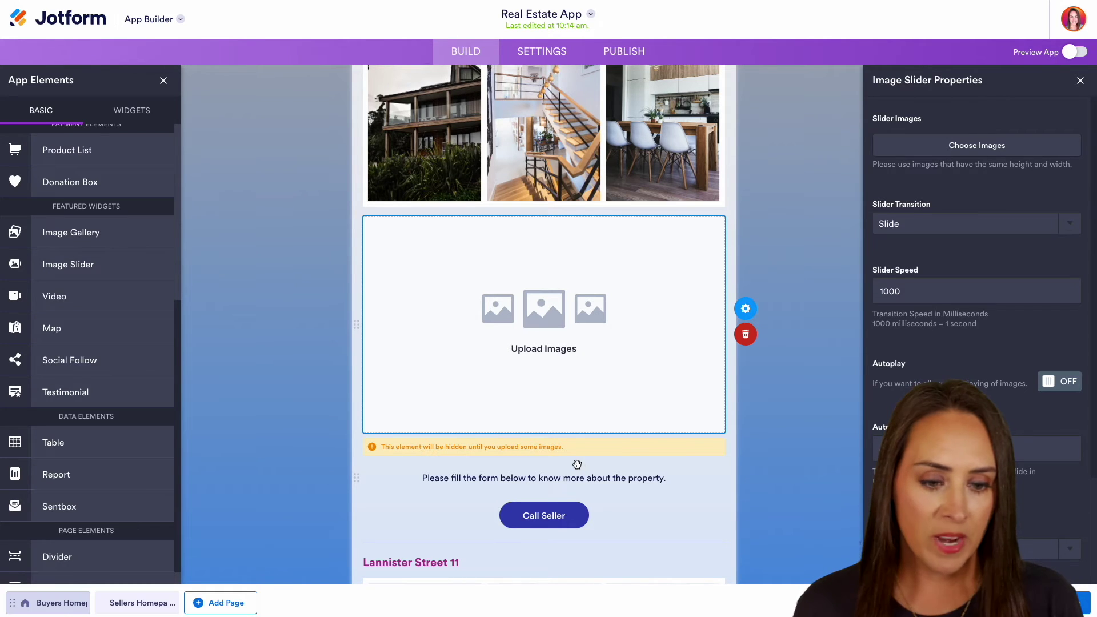
click(746, 336)
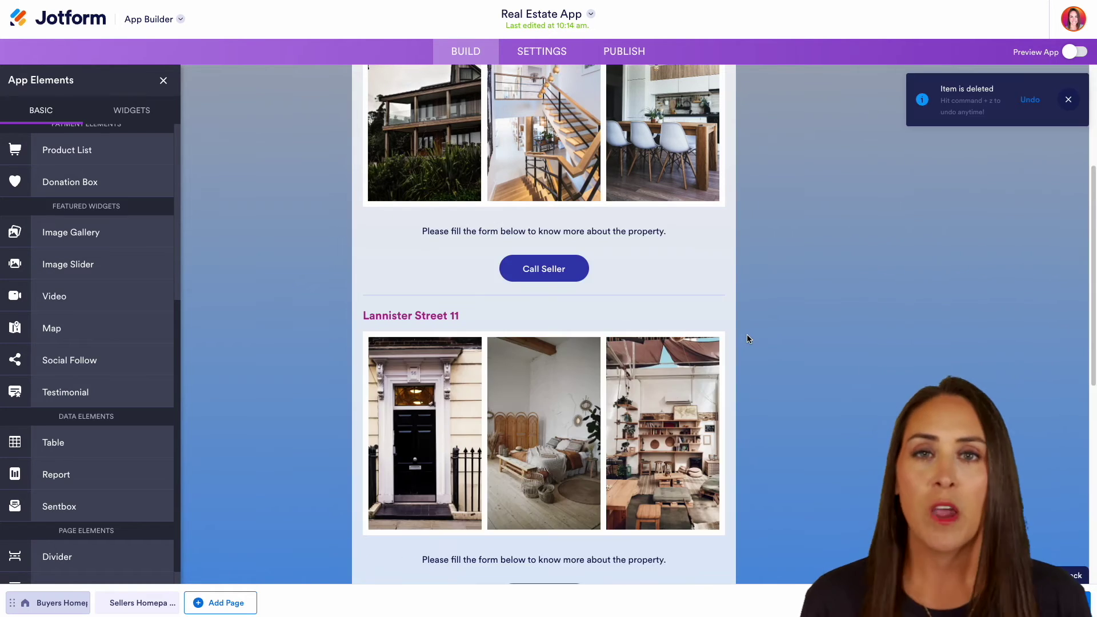
Inspect the Call Seller buttons' make-call action and phone number, including Lannister Street 11
click(559, 267)
click(755, 267)
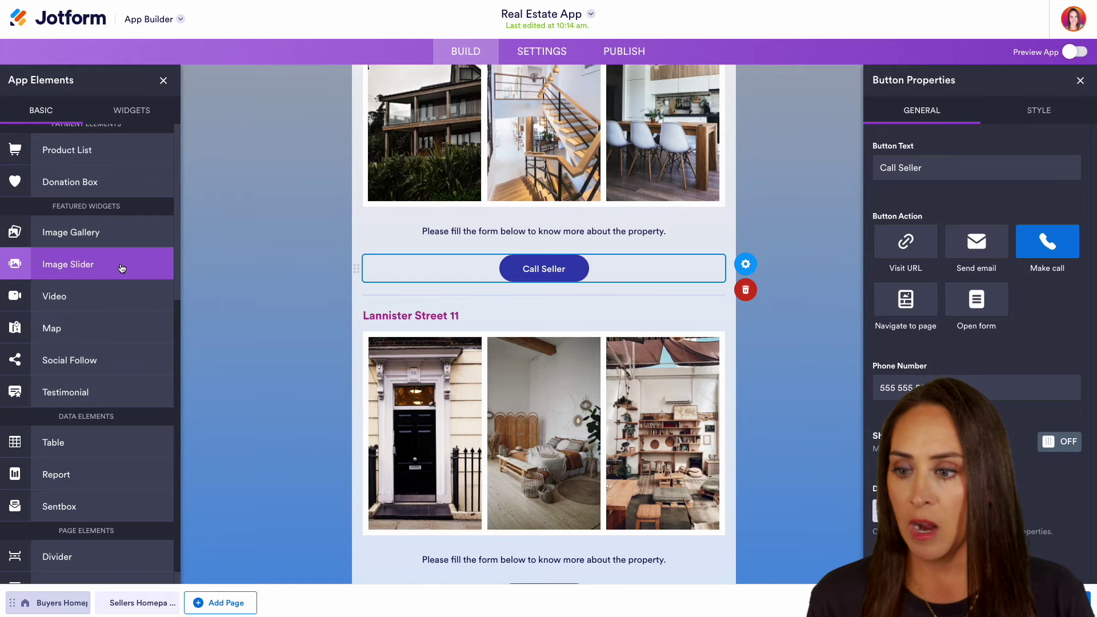
scroll(121, 268, up, 5)
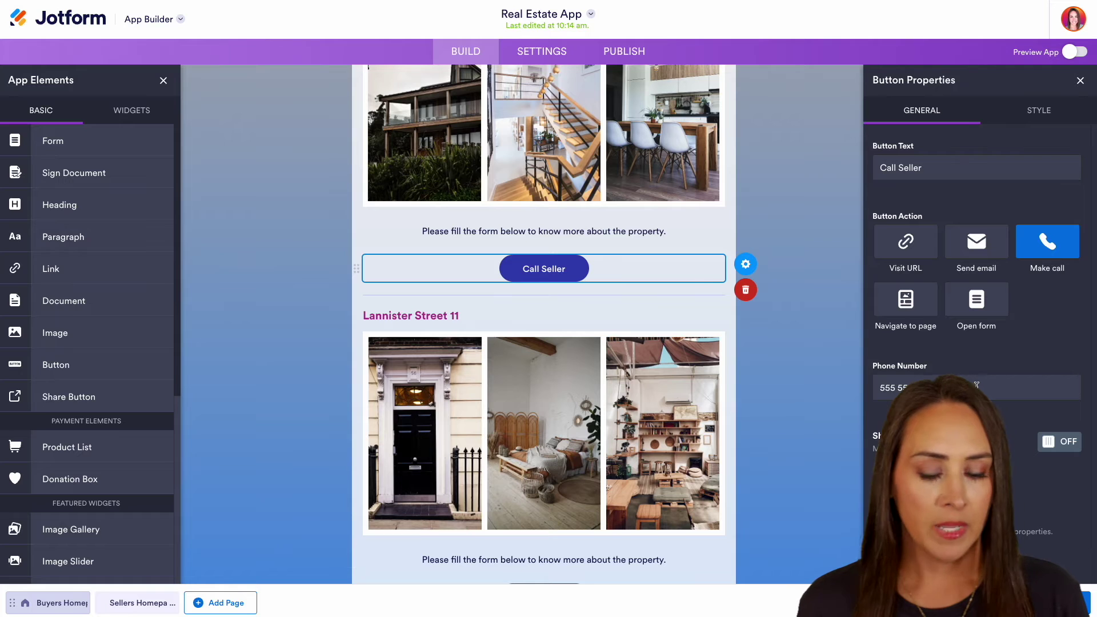
scroll(662, 456, down, 3)
click(572, 414)
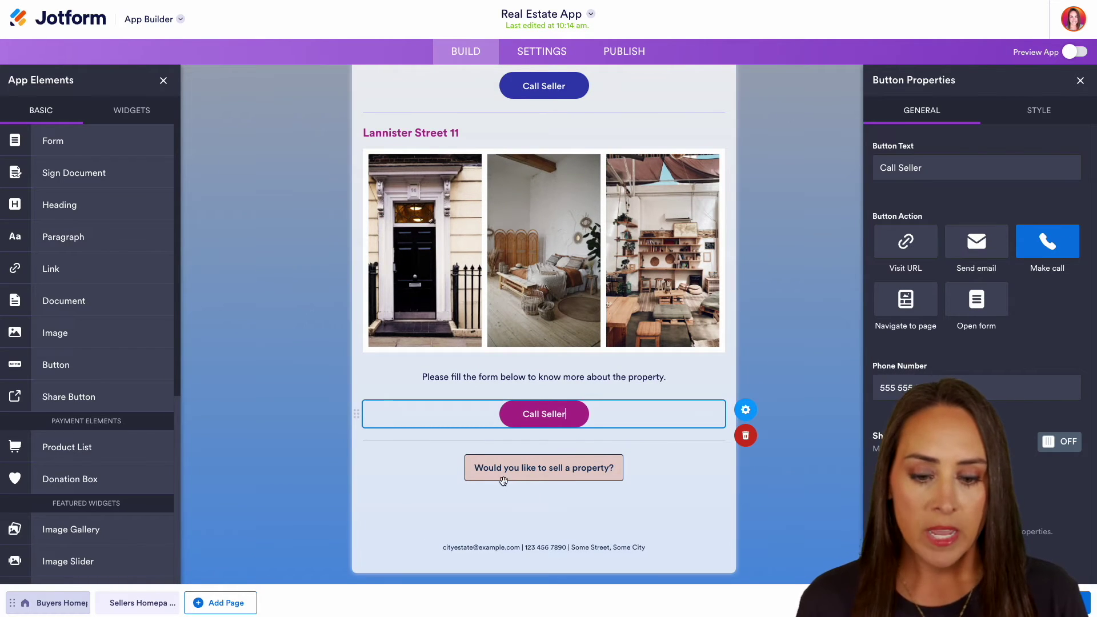
Make the 'Would you like to sell a property?' button navigate to the Sellers Homepage
click(591, 474)
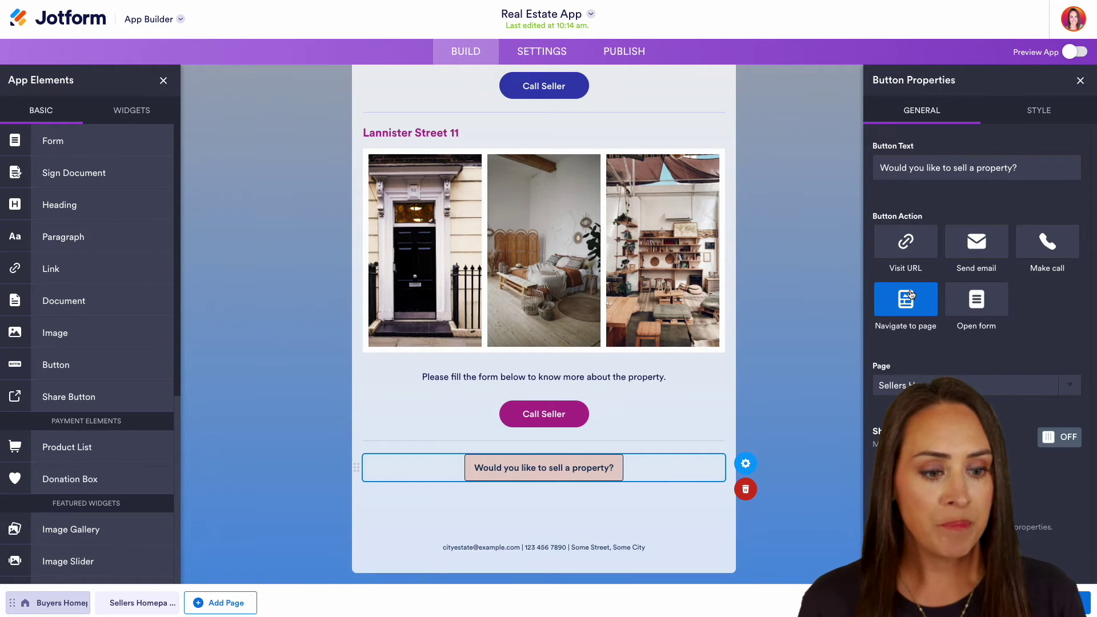
click(992, 390)
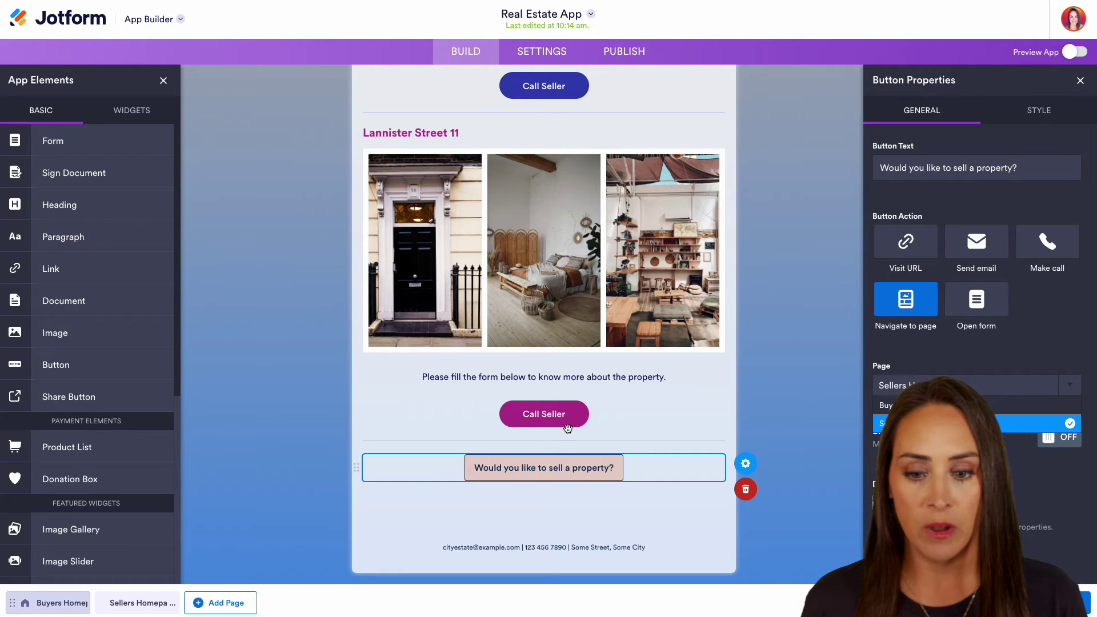
scroll(566, 430, down, 5)
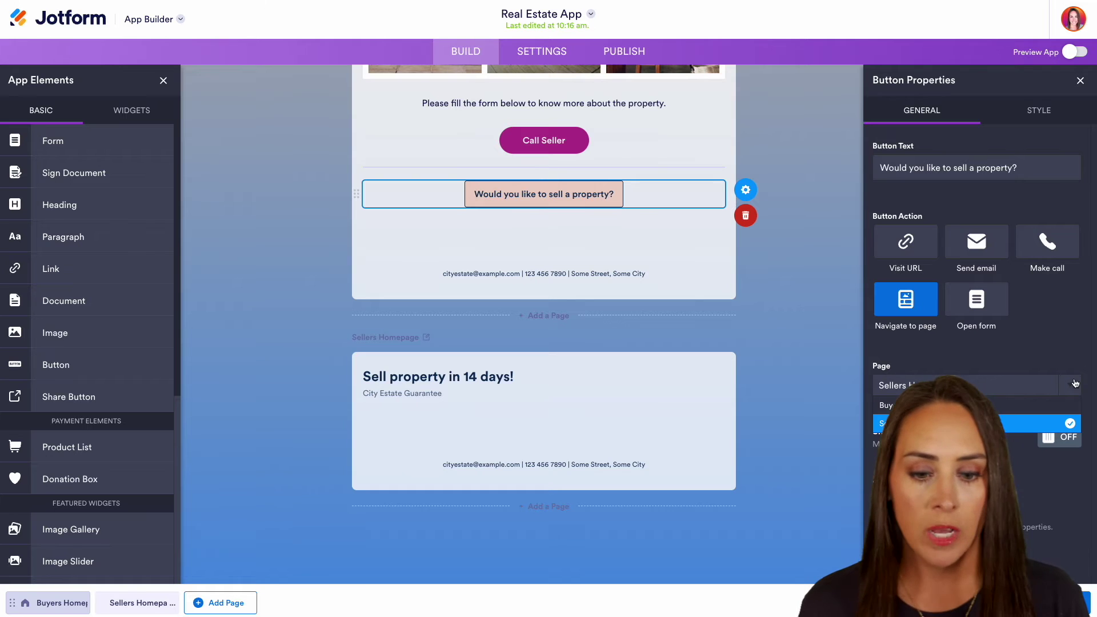
click(971, 423)
click(619, 408)
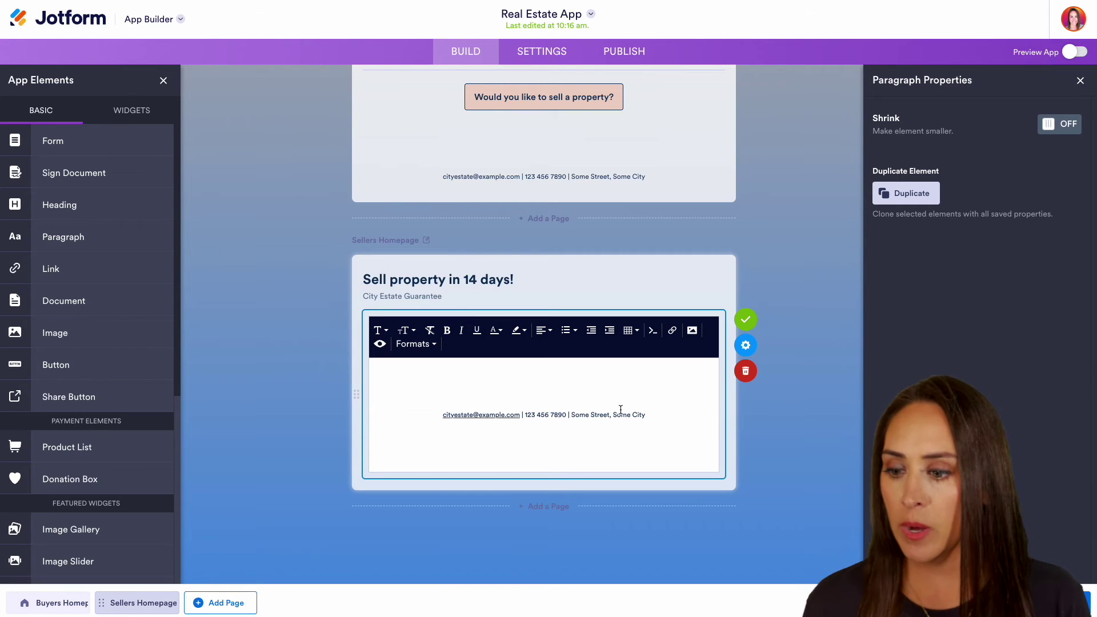
Add a button to the Sellers Homepage that opens the Sell My House form
drag(68, 365, 578, 321)
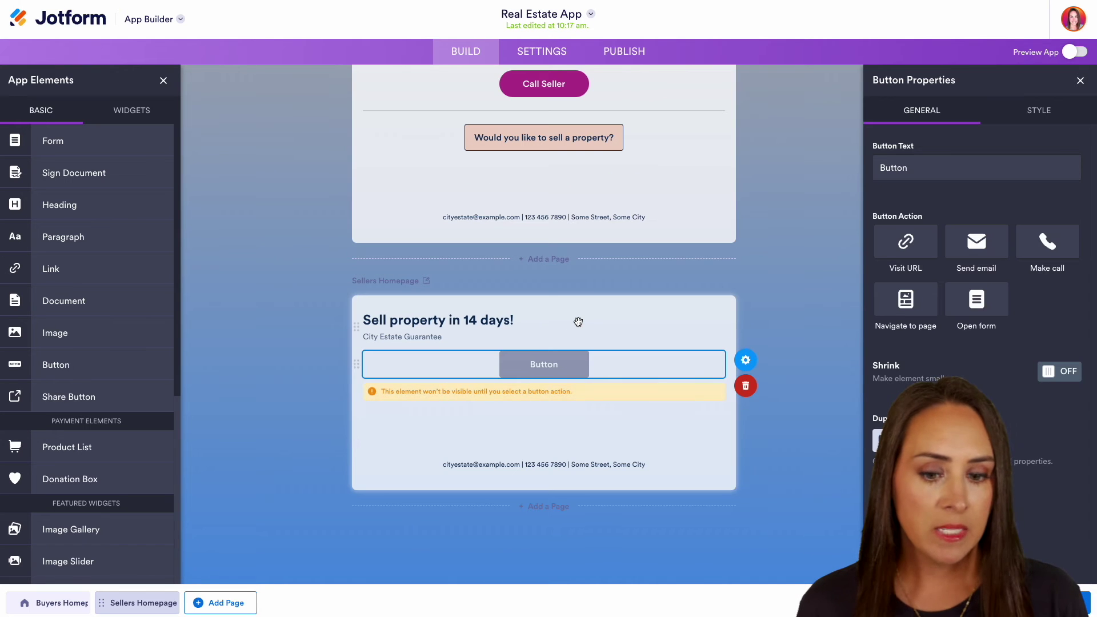
click(977, 299)
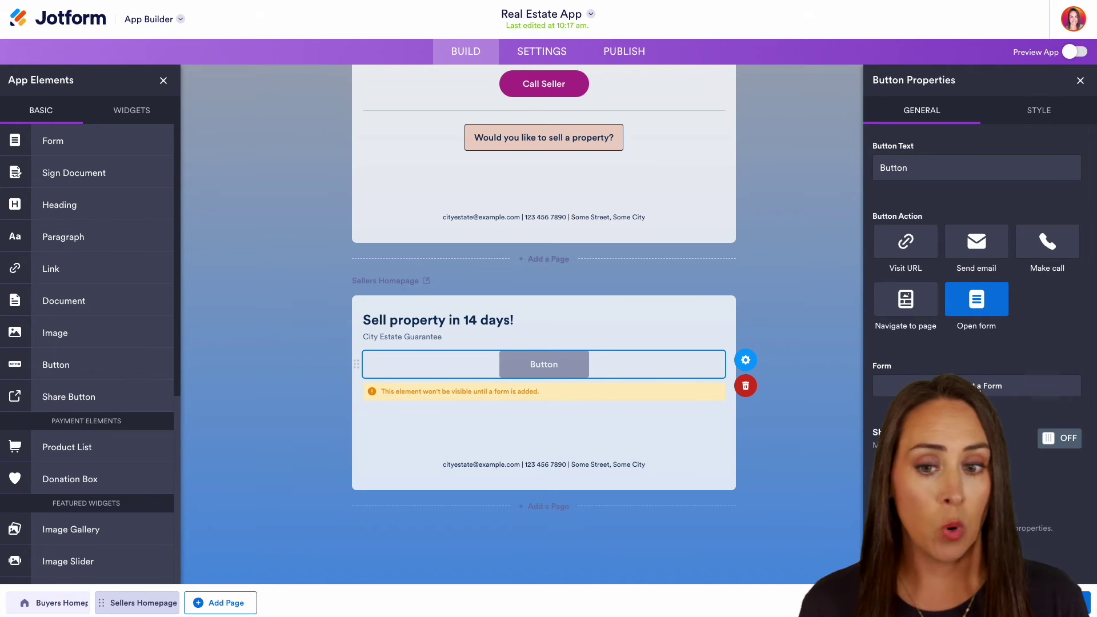
click(976, 388)
click(448, 214)
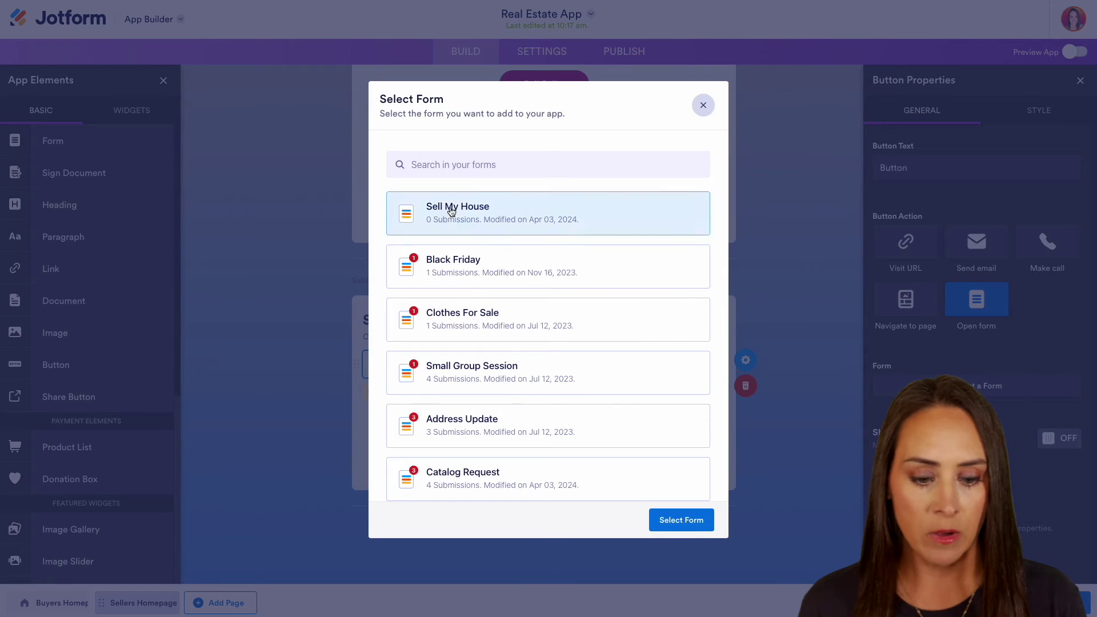
click(682, 520)
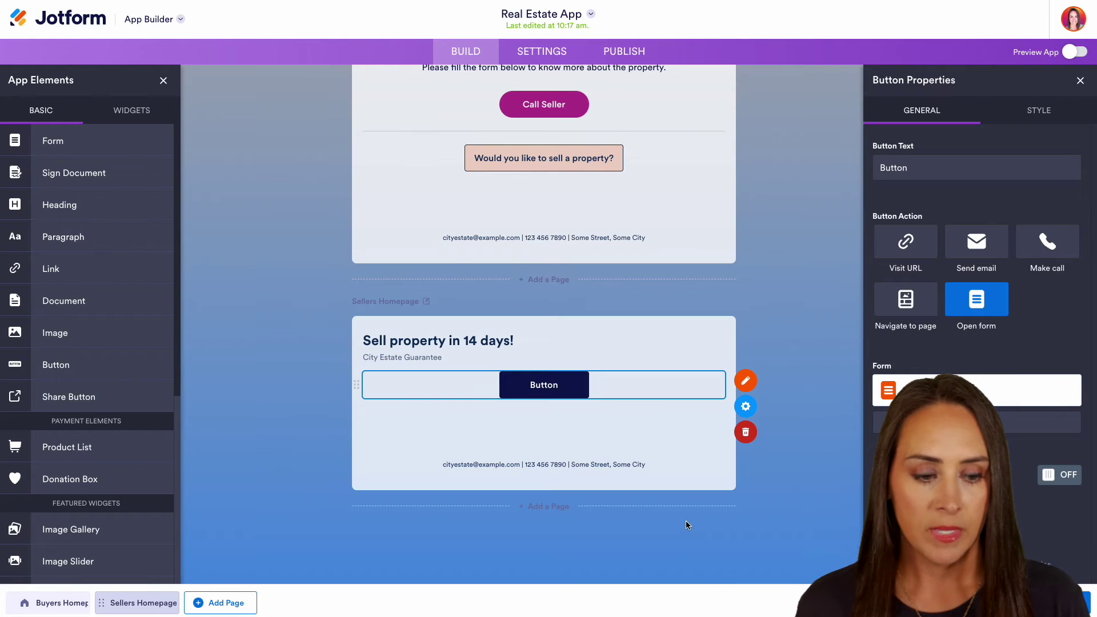
Style the new Sellers Homepage button with rounded corners, full width and centre alignment
click(1054, 113)
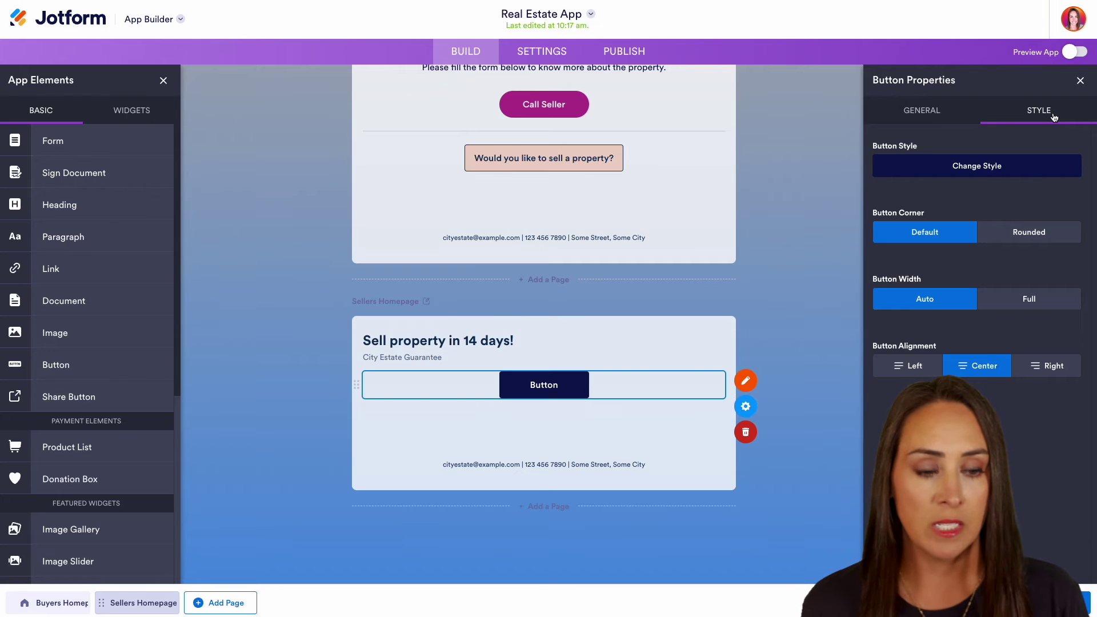
click(998, 166)
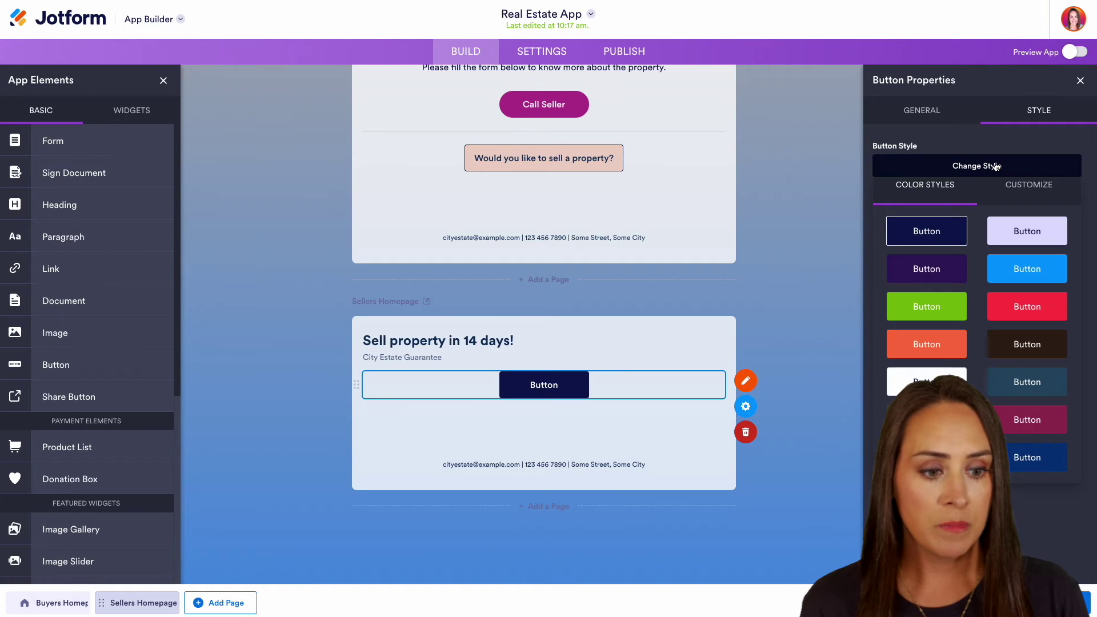
click(1052, 112)
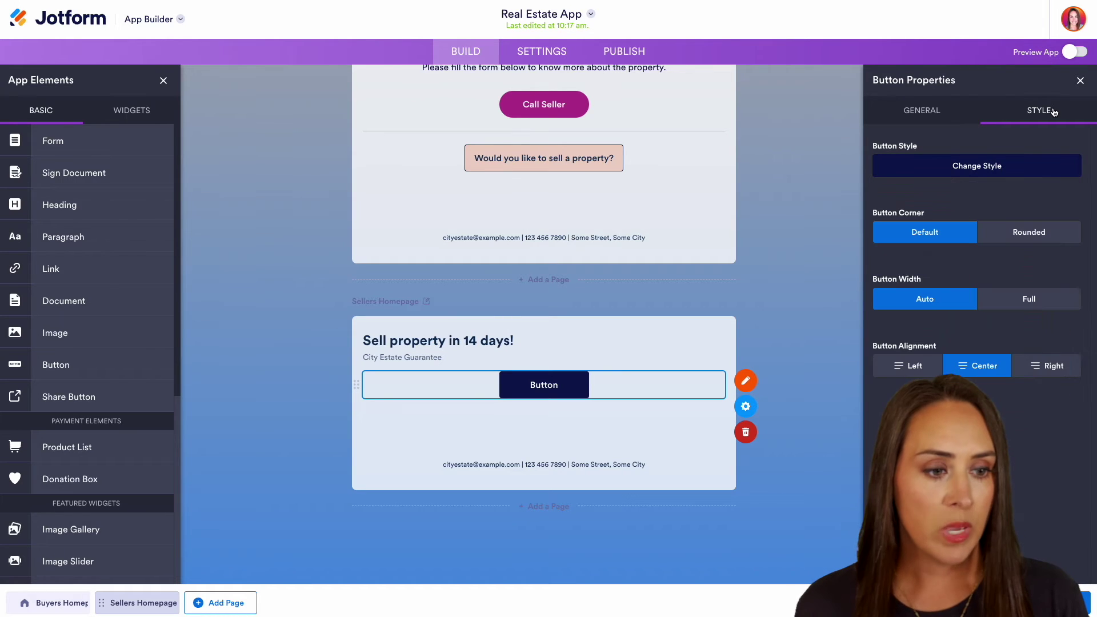
click(1027, 239)
click(1026, 304)
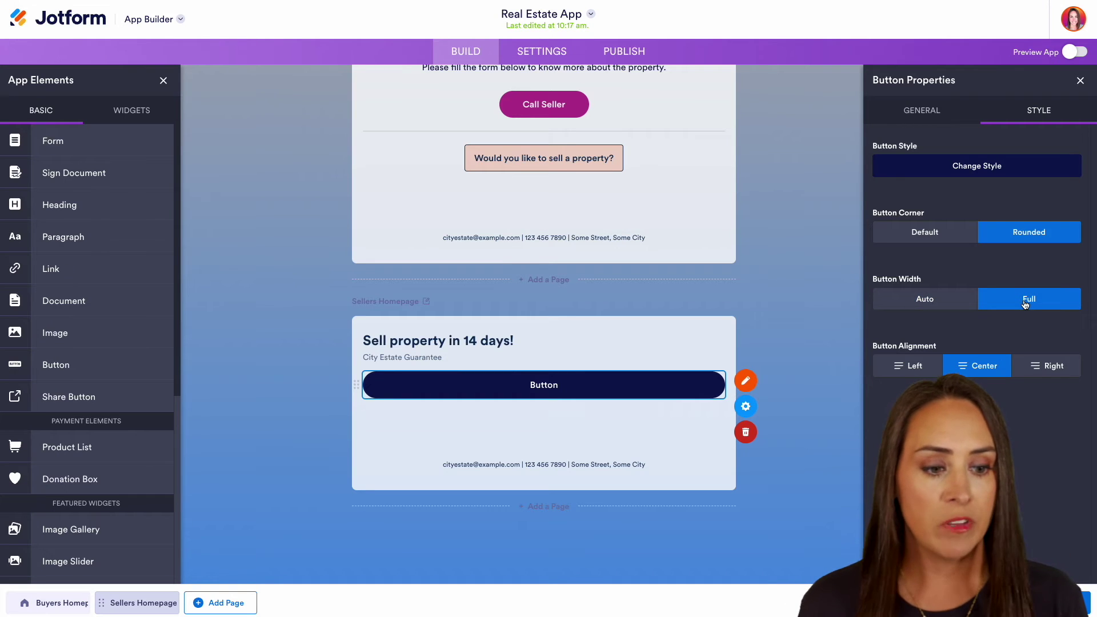
click(927, 373)
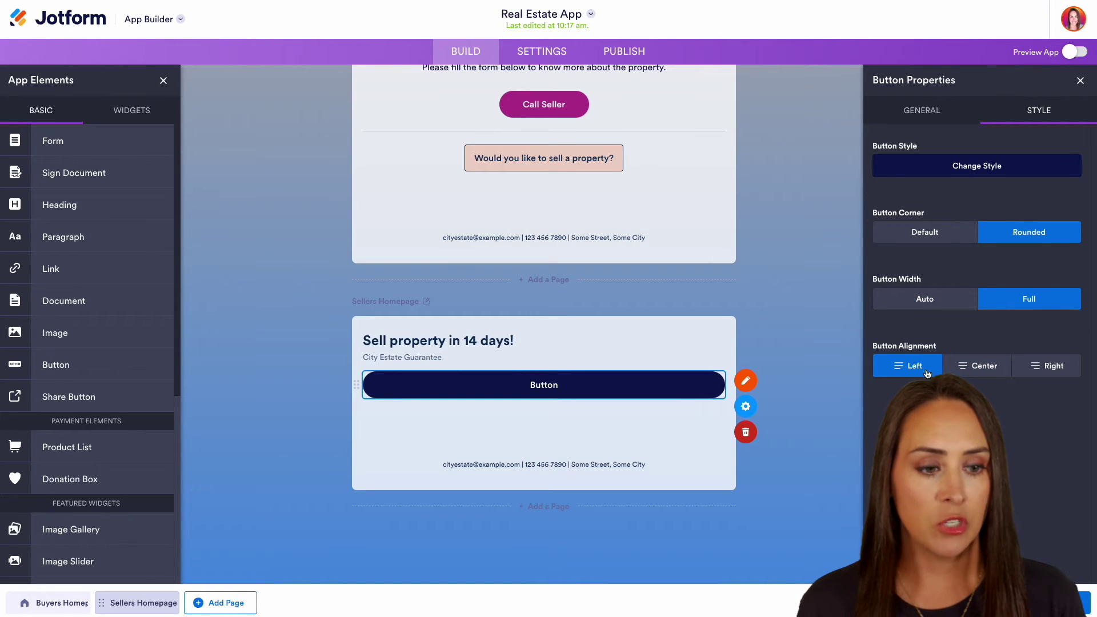
click(941, 301)
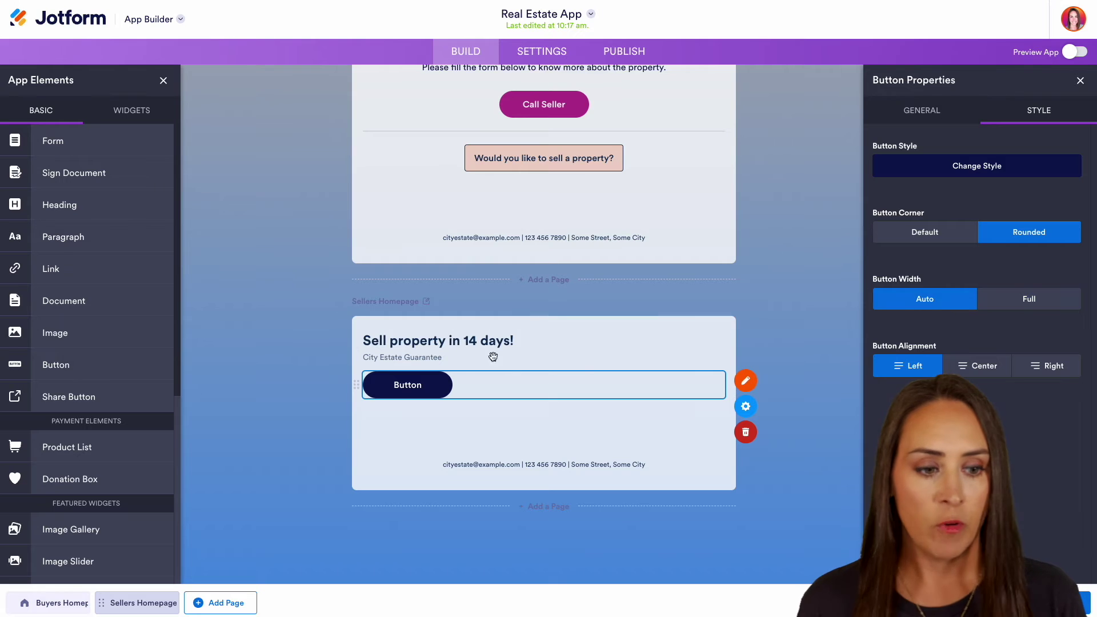
click(1026, 304)
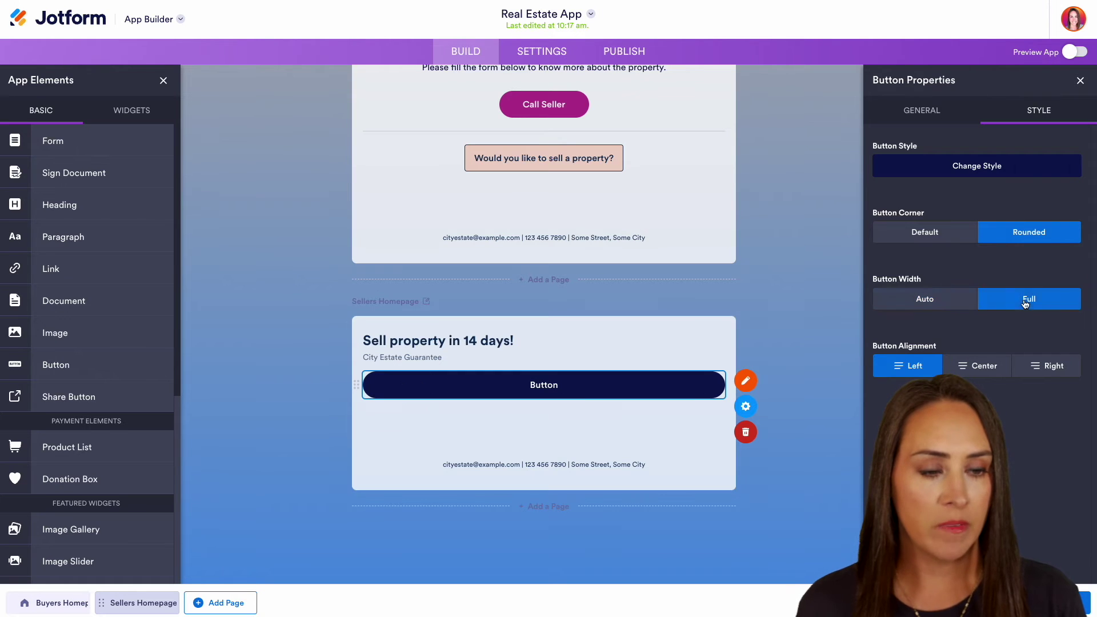
click(978, 364)
click(932, 112)
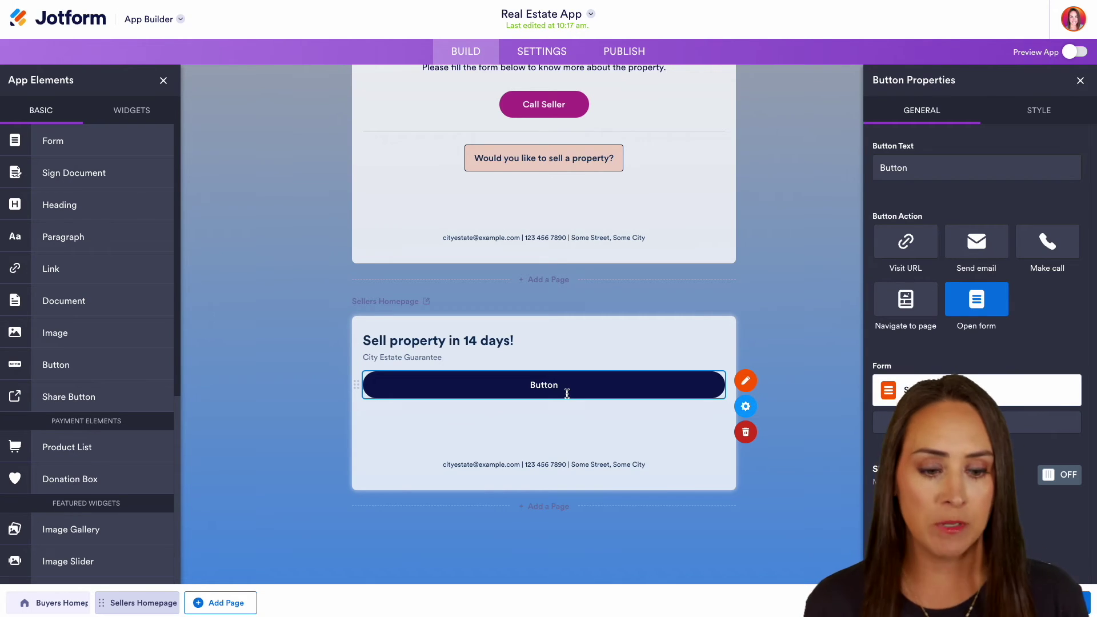
Replace the sellers page button with a Form element linked to the Sell My House form
click(746, 433)
drag(52, 140, 520, 397)
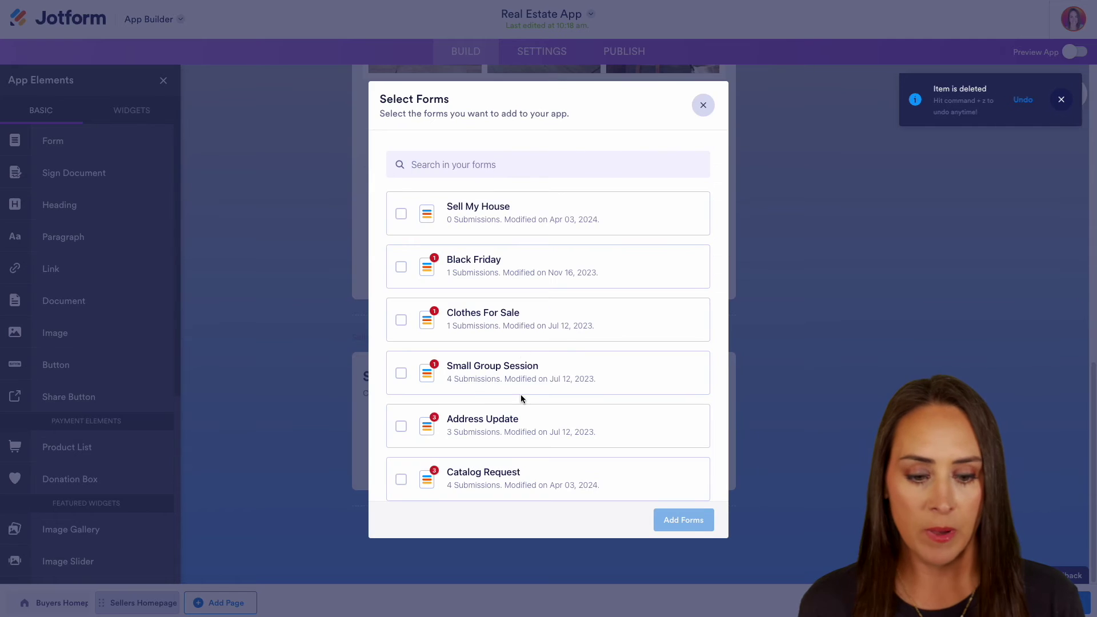
click(490, 212)
click(684, 520)
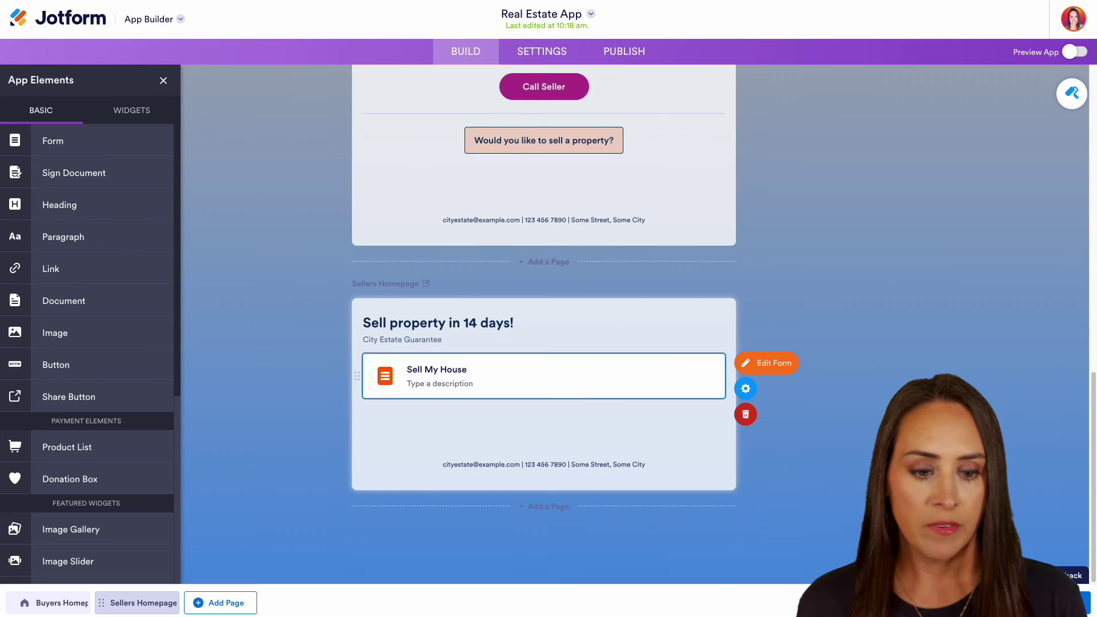
Turn on Show form so the whole Sell My House form displays on the page
click(743, 391)
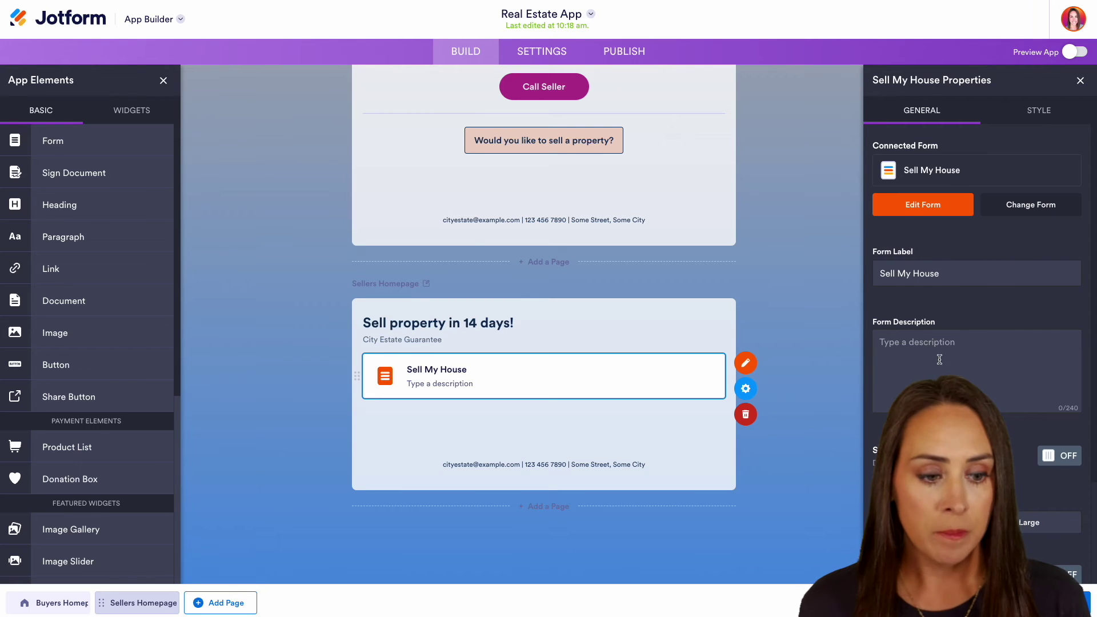
scroll(978, 352, down, 2)
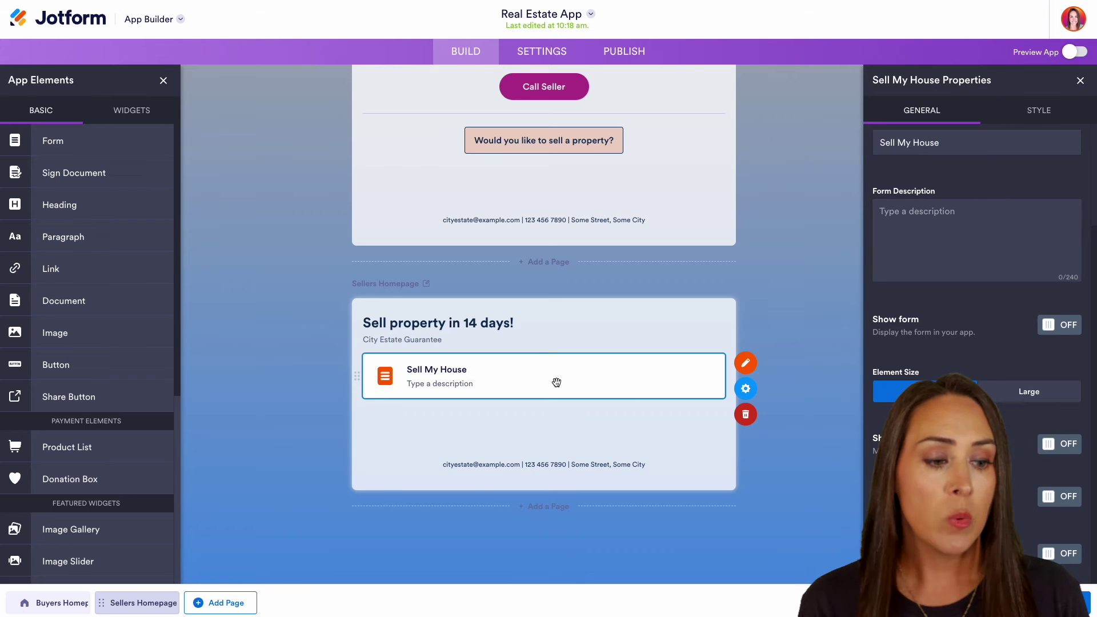
click(1055, 327)
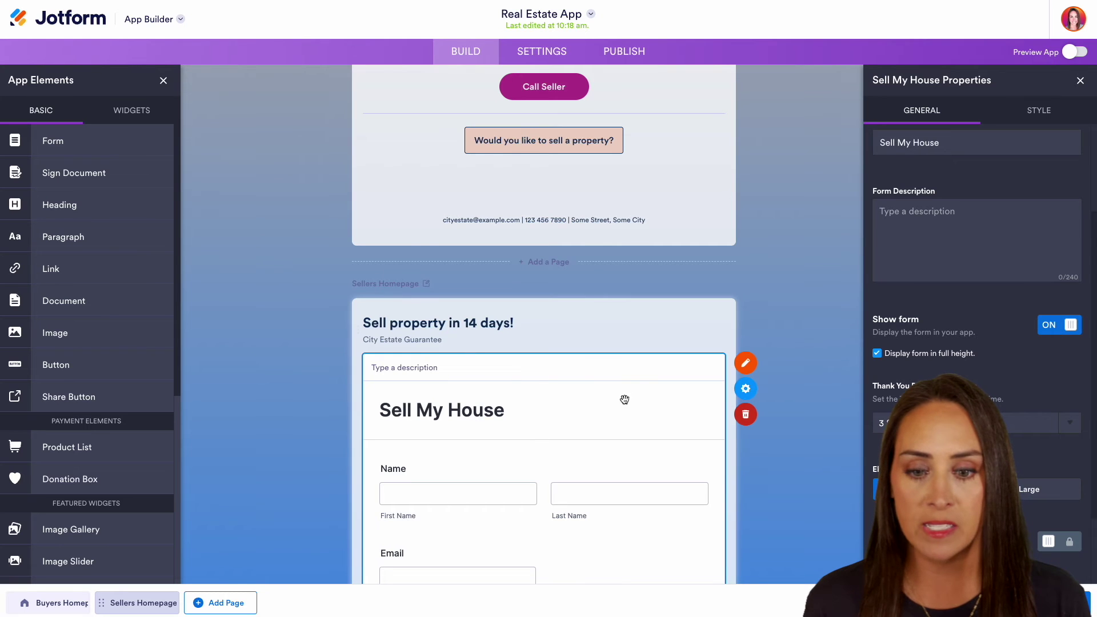
scroll(632, 399, down, 5)
scroll(631, 399, down, 3)
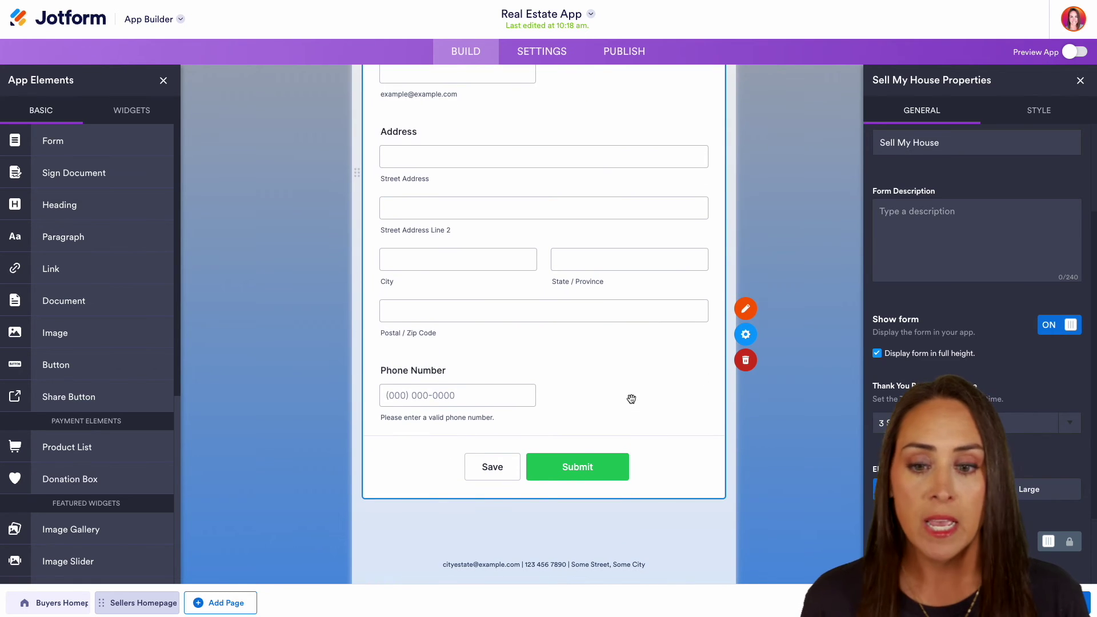
scroll(632, 398, up, 3)
scroll(631, 399, up, 2)
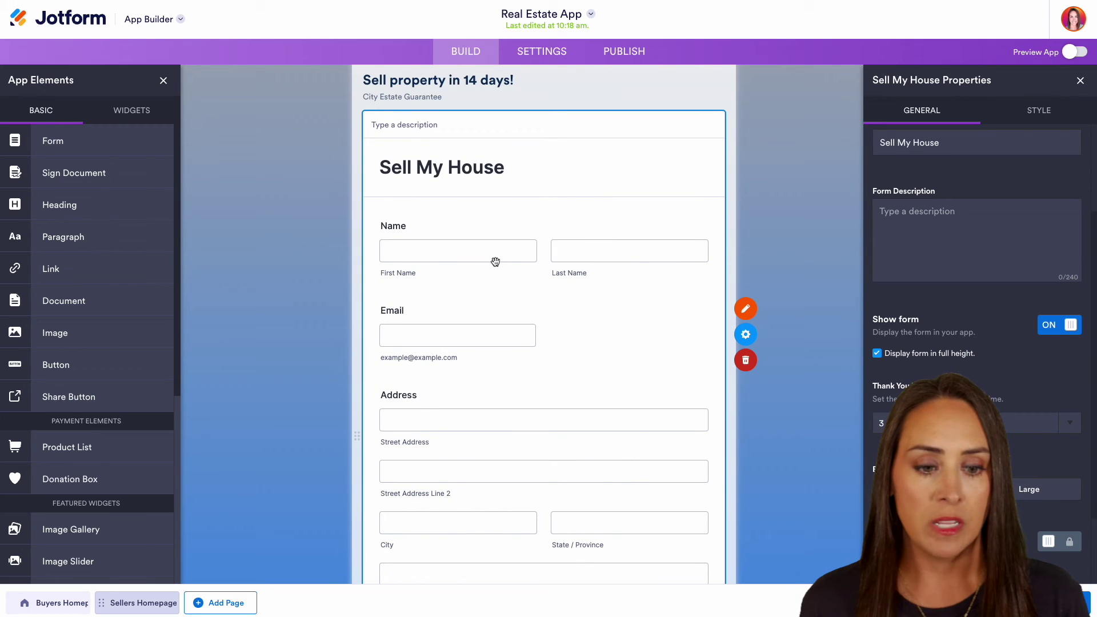
Open the embedded Sell My House form for editing and review its fields
click(745, 309)
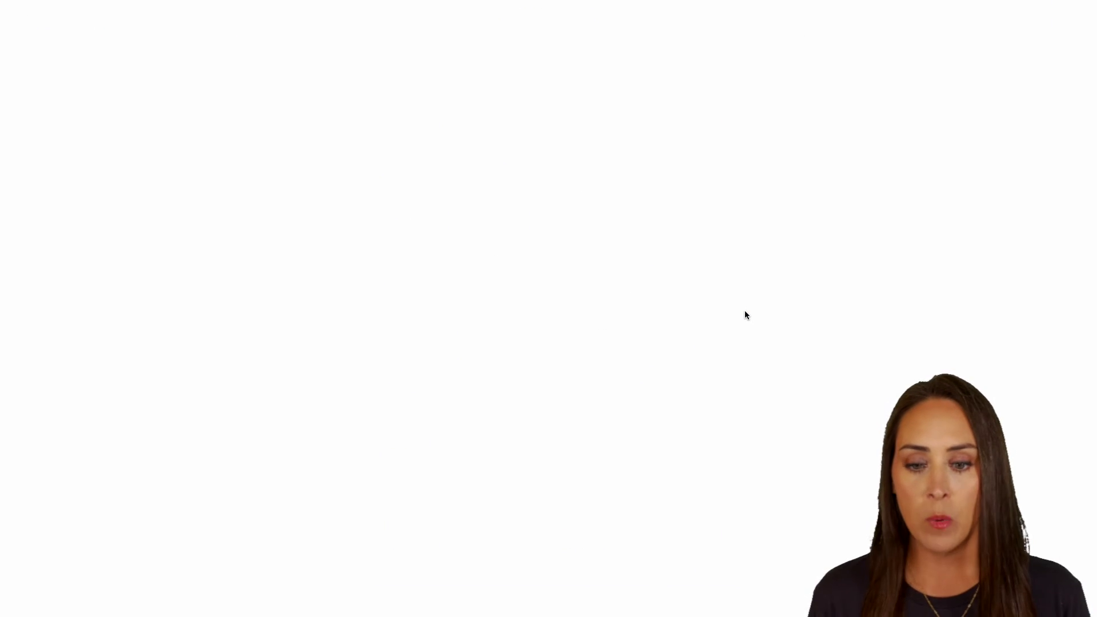
scroll(772, 317, down, 3)
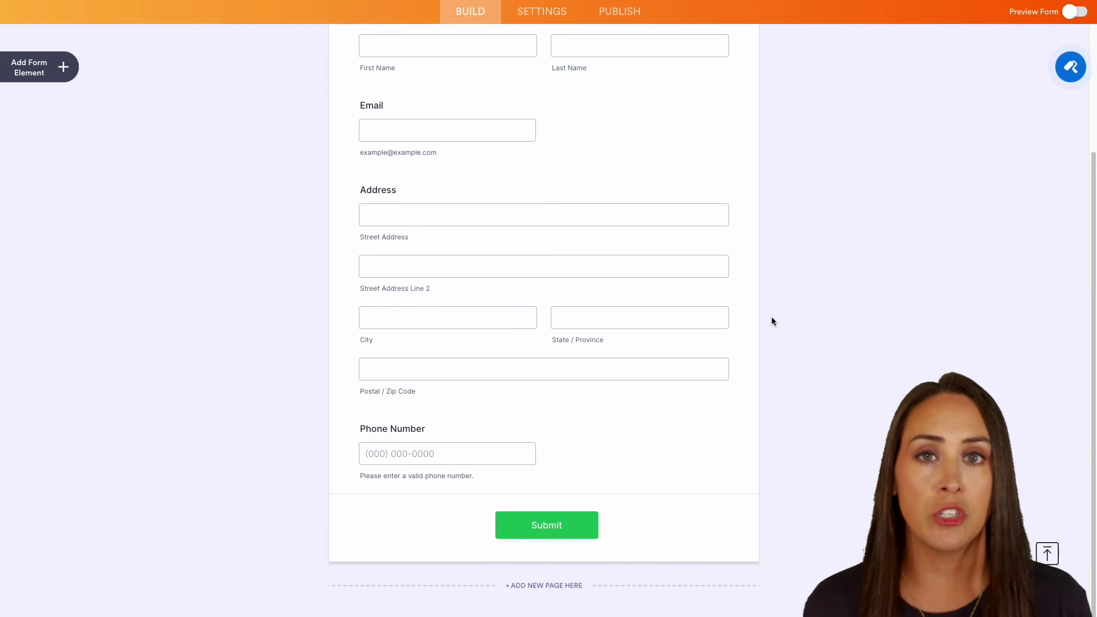
scroll(772, 317, up, 3)
scroll(772, 321, up, 1)
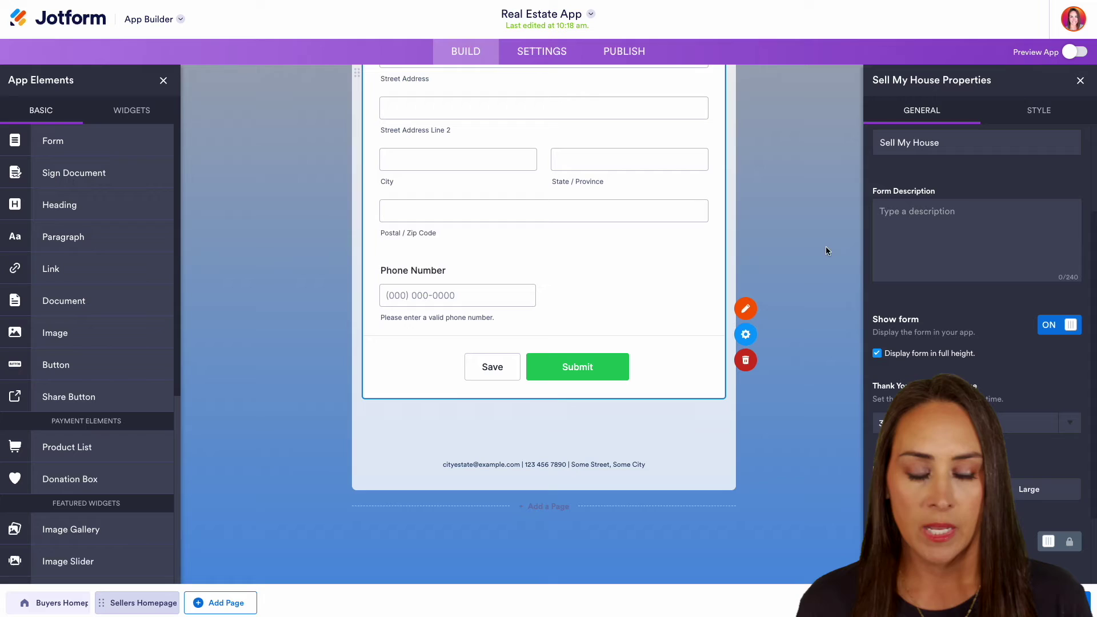
Add a San Francisco map under the Jackson Avenue 1/3 photos and check its properties
scroll(825, 247, up, 5)
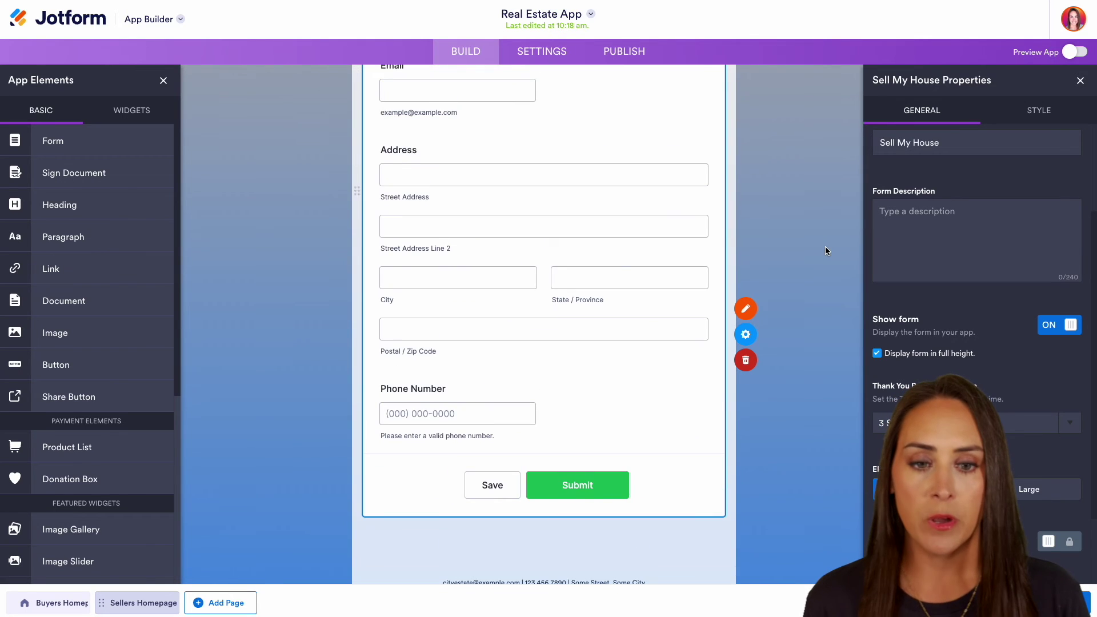
scroll(825, 250, up, 10)
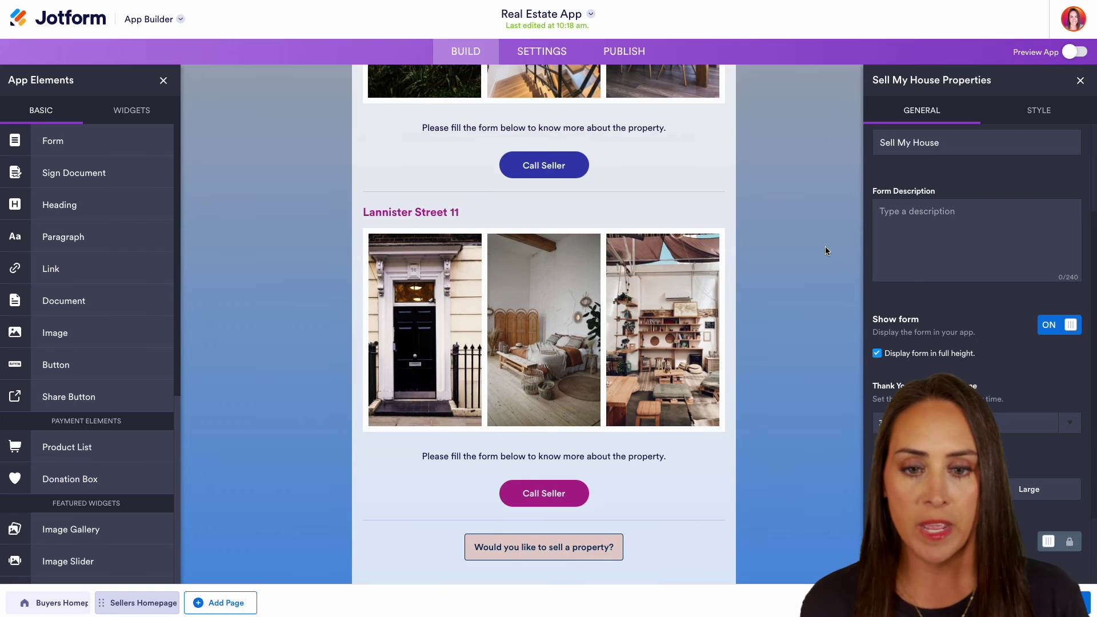
scroll(825, 250, up, 3)
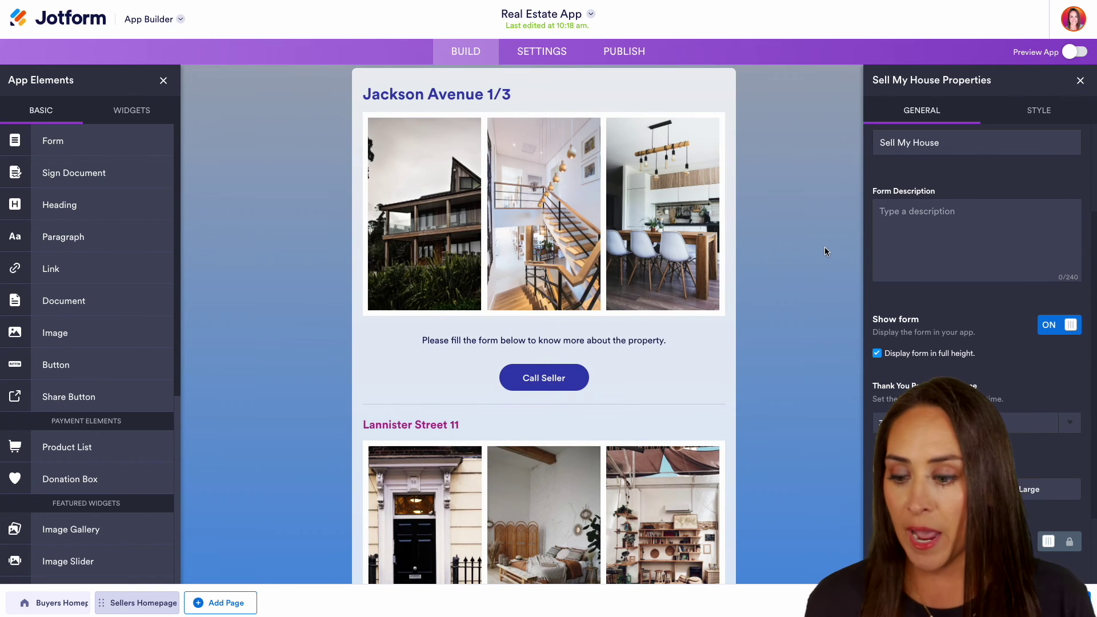
scroll(147, 361, down, 5)
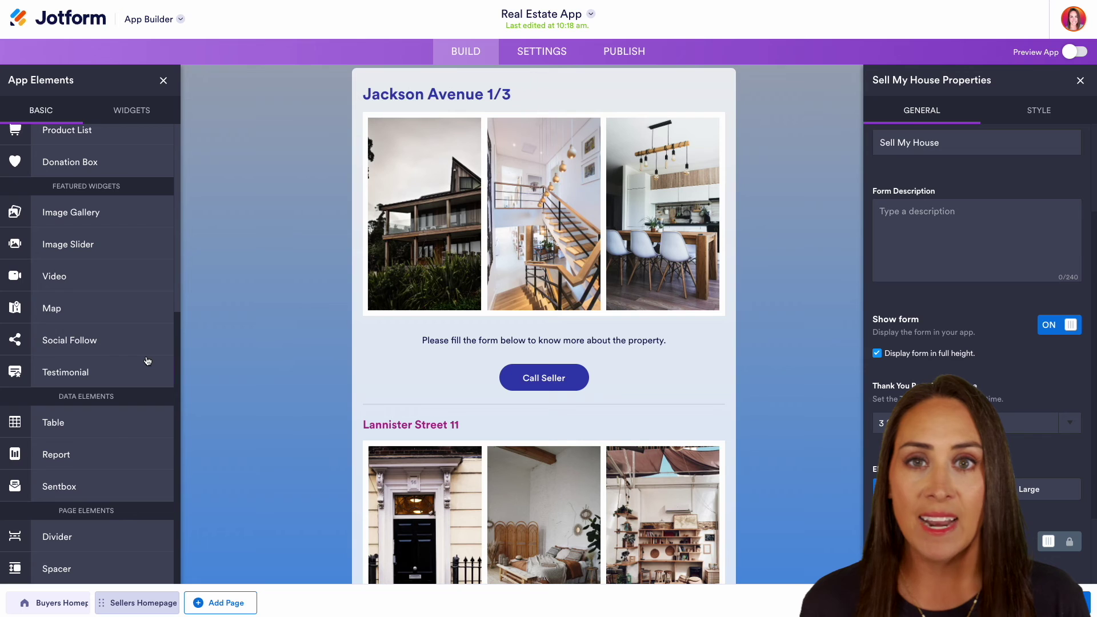
drag(57, 314, 579, 356)
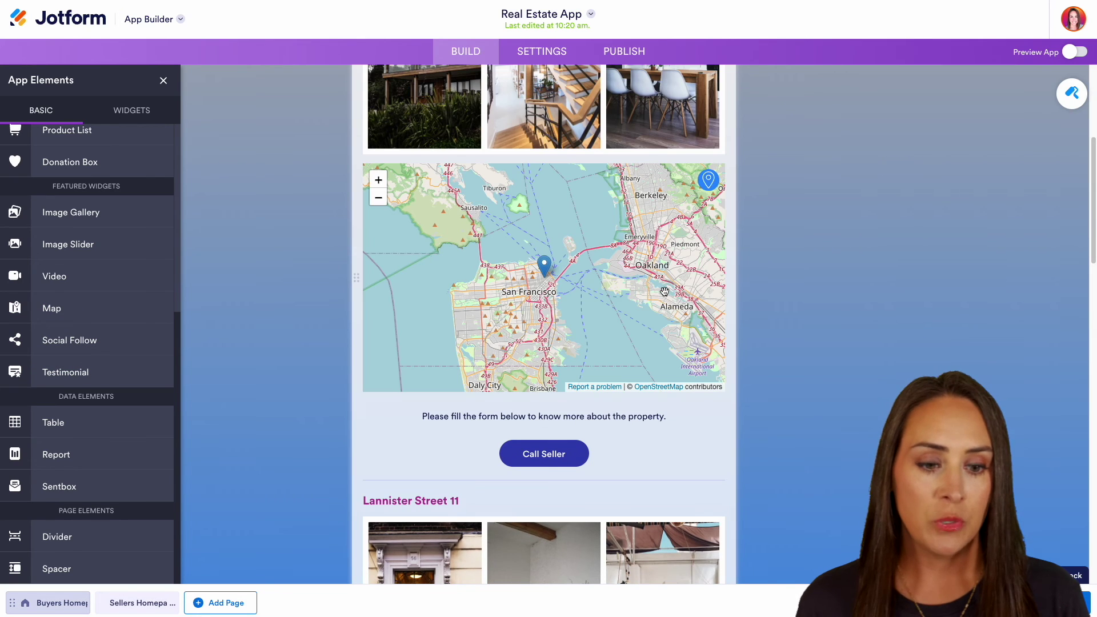
click(667, 291)
click(755, 311)
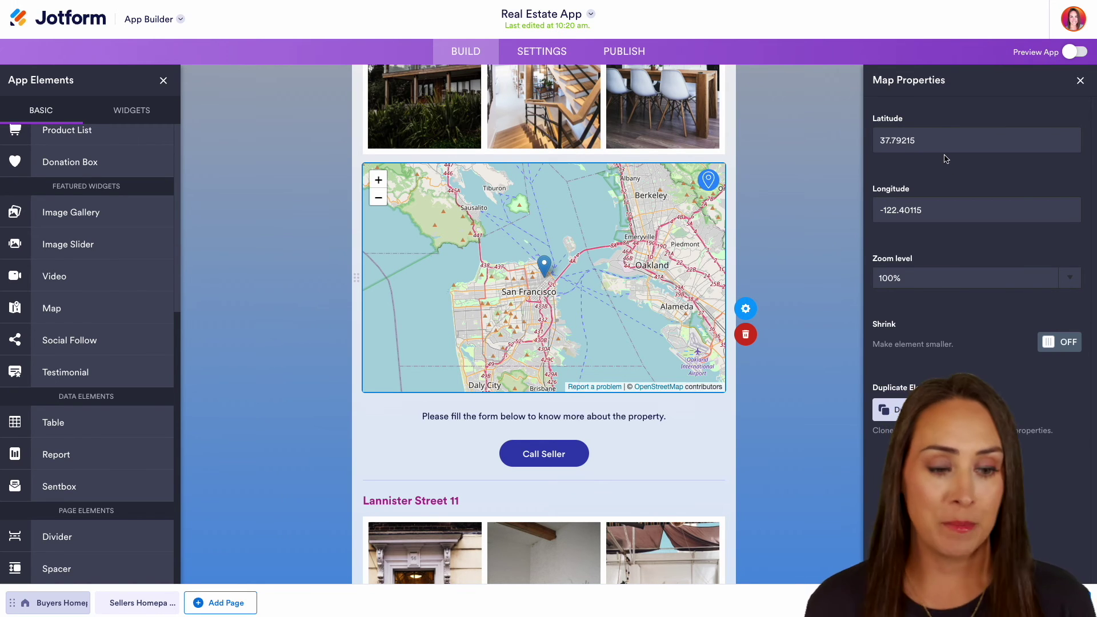
key(Escape)
scroll(709, 383, down, 3)
scroll(713, 395, up, 5)
Rename the app to 'Homes For Sale' in the App Name & Icon settings
click(561, 52)
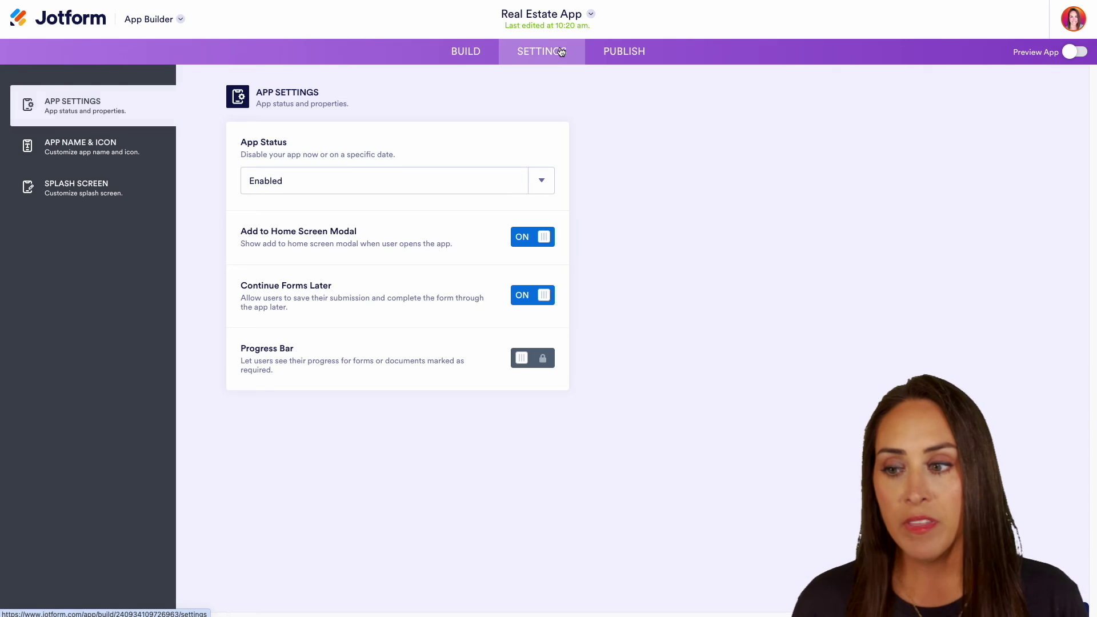
click(83, 156)
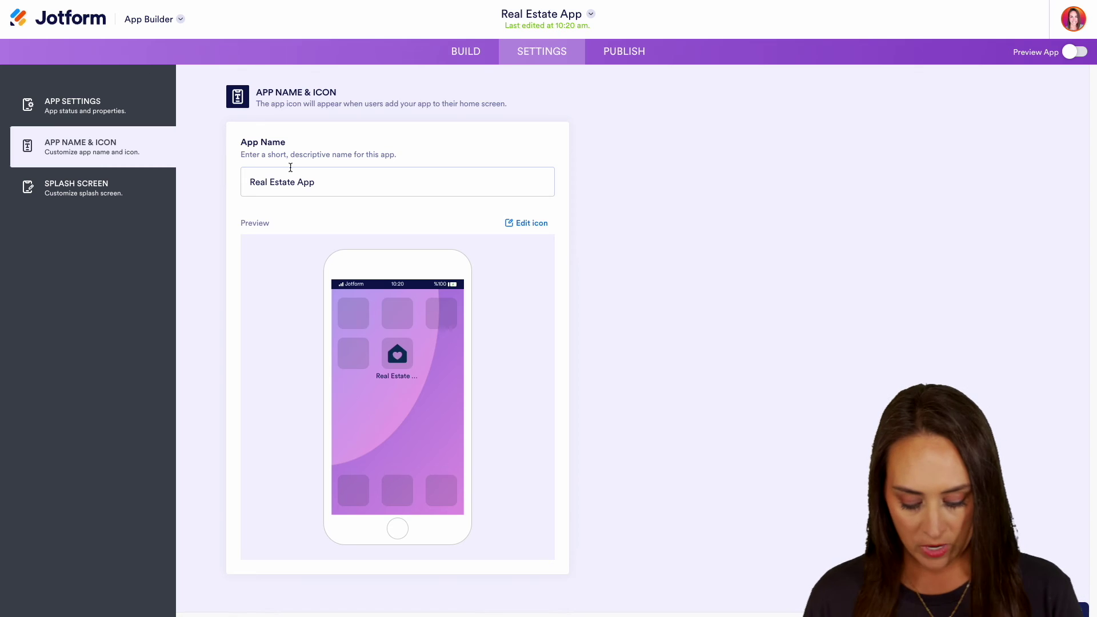
drag(324, 186, 218, 184)
text(Home)
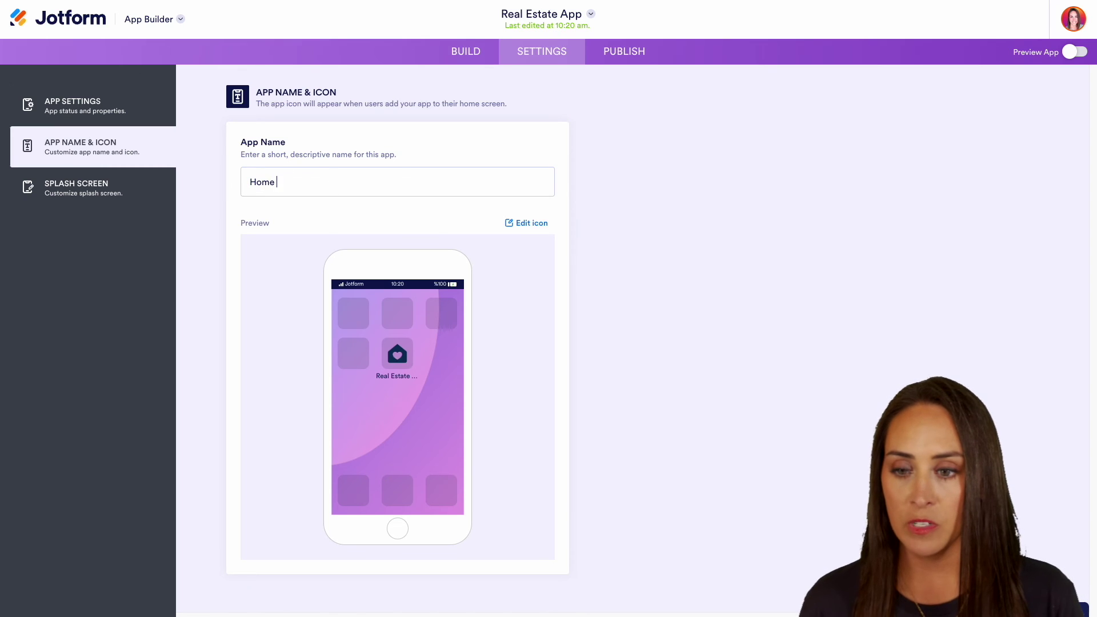
text(s For Sale)
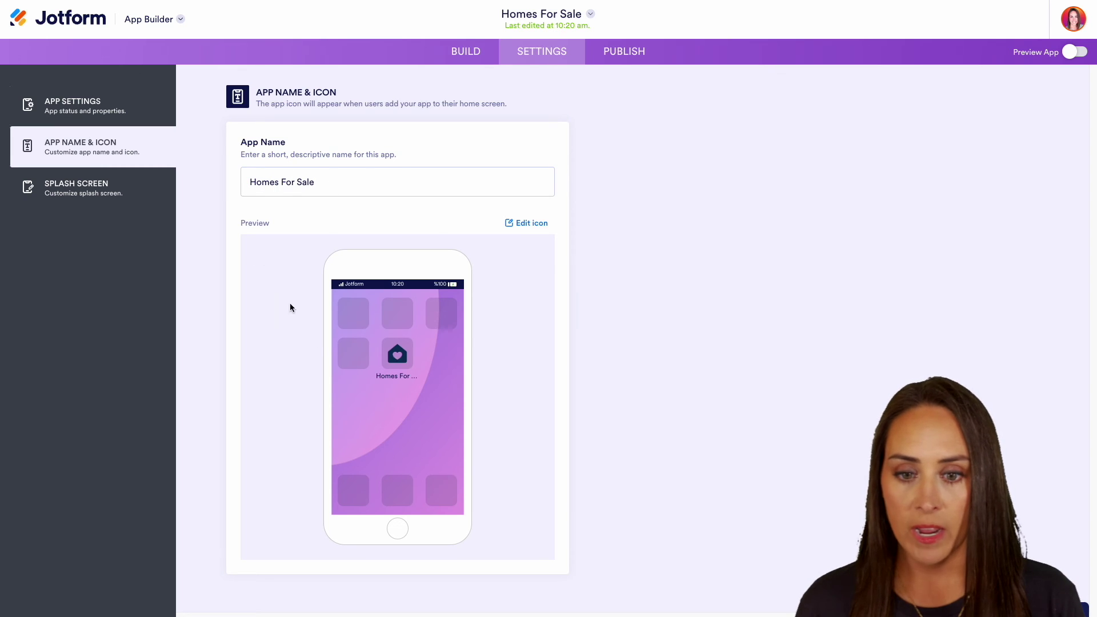
click(532, 224)
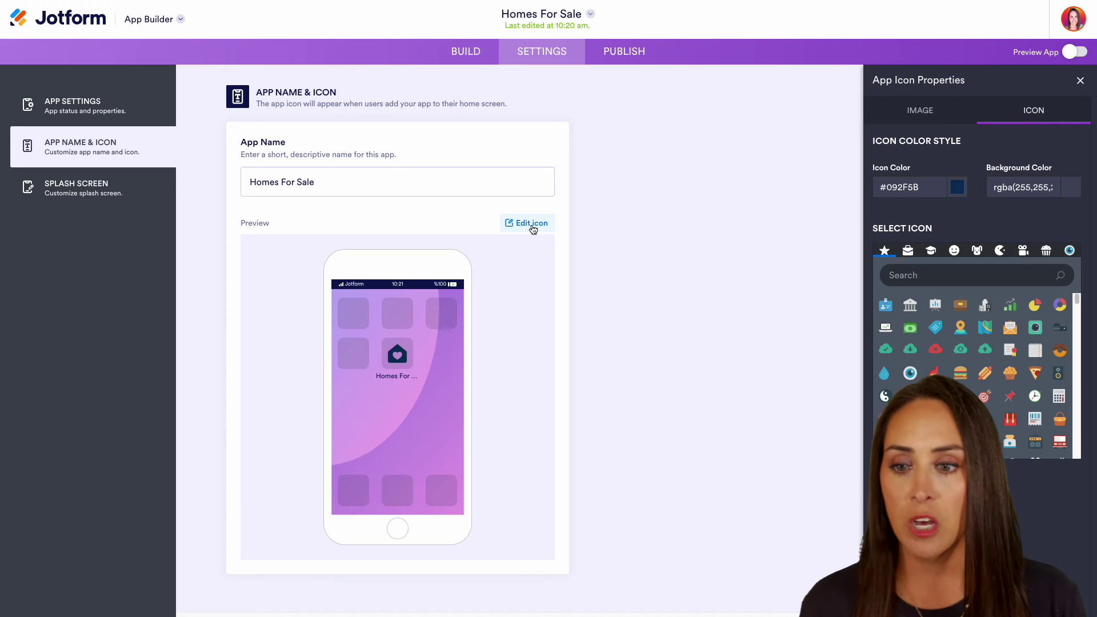
Set the splash screen background colour to #dce1ea, then go to the Publish page
click(62, 194)
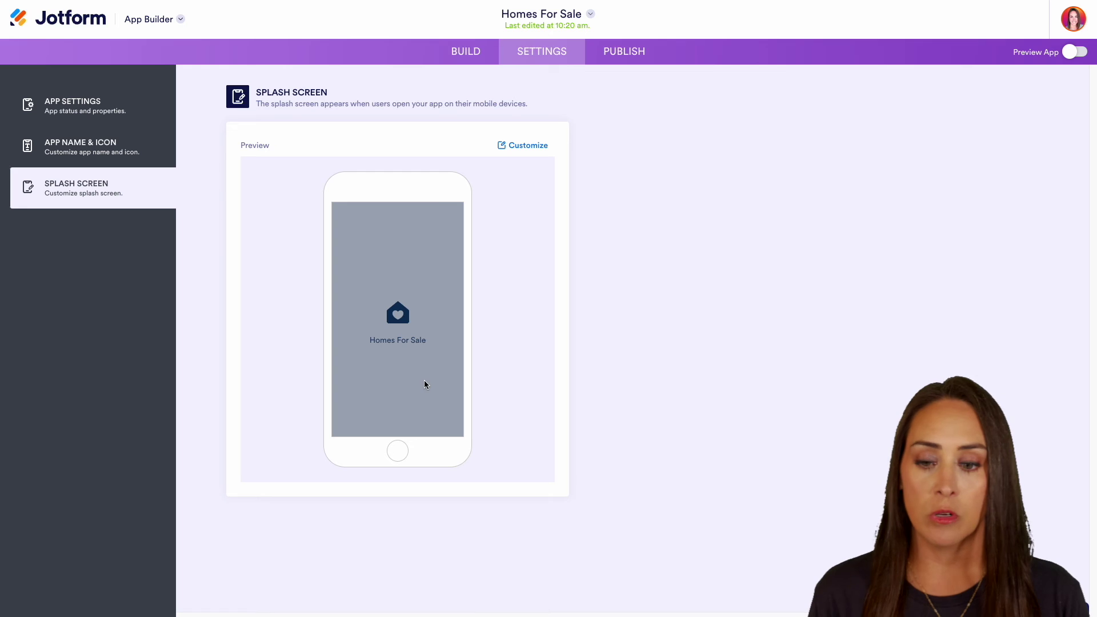
click(525, 147)
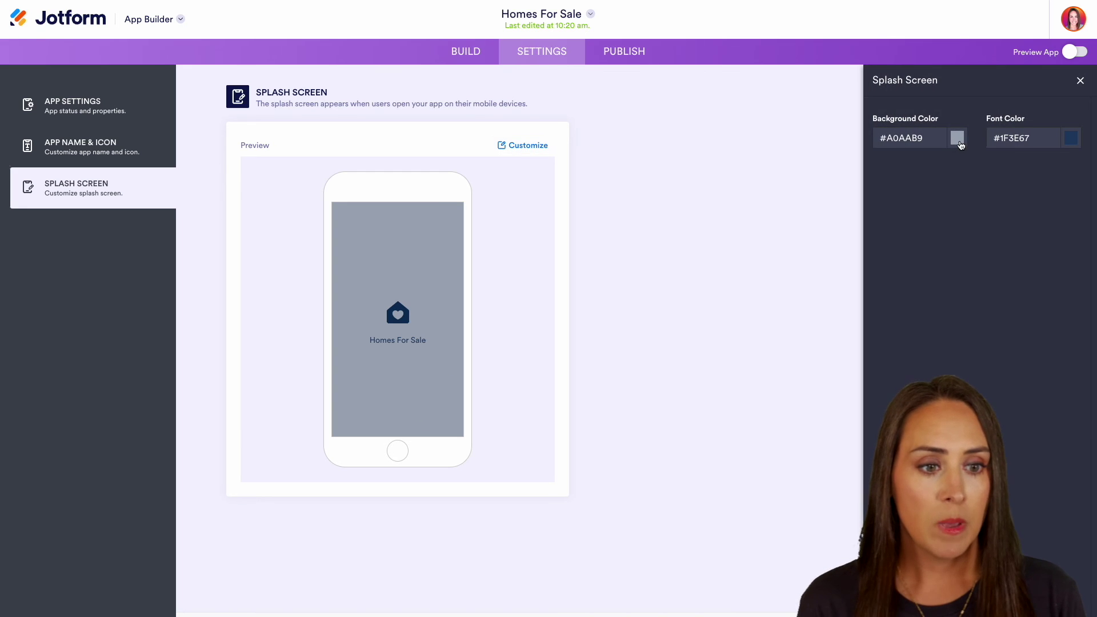
click(959, 142)
click(886, 161)
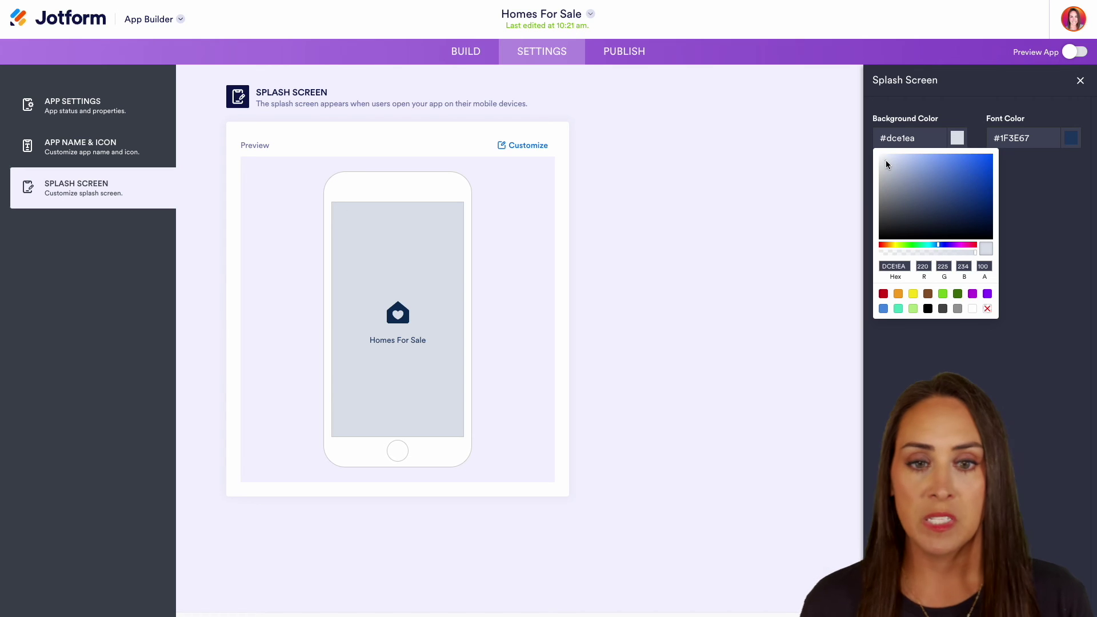
click(628, 53)
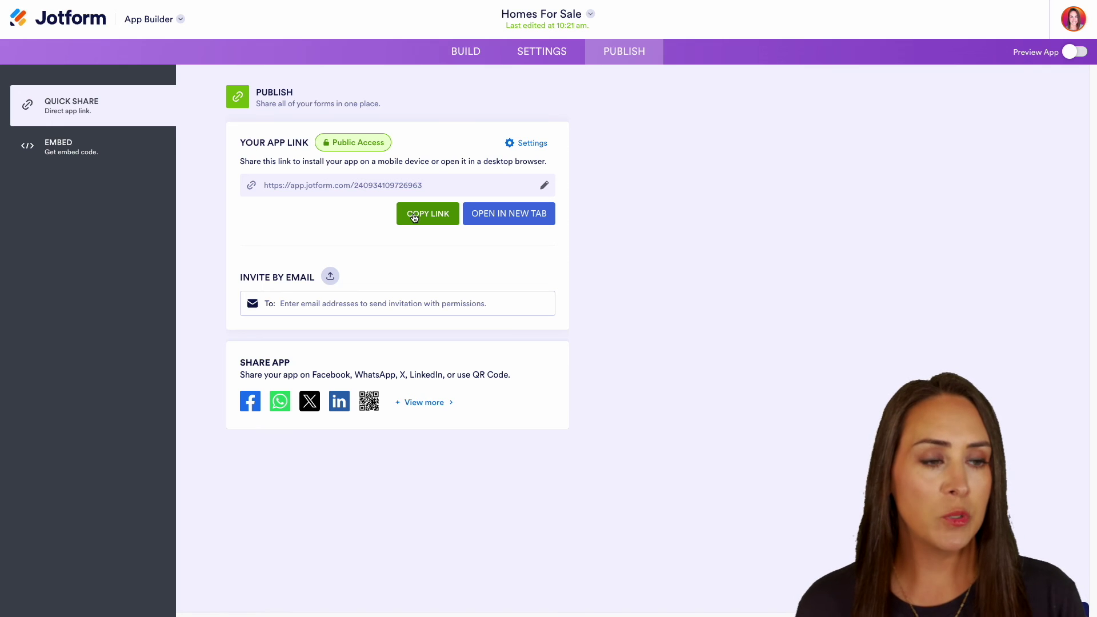
Preview Homes For Sale on a phone, scrolling through listings and map to the sell-a-property form
click(1078, 53)
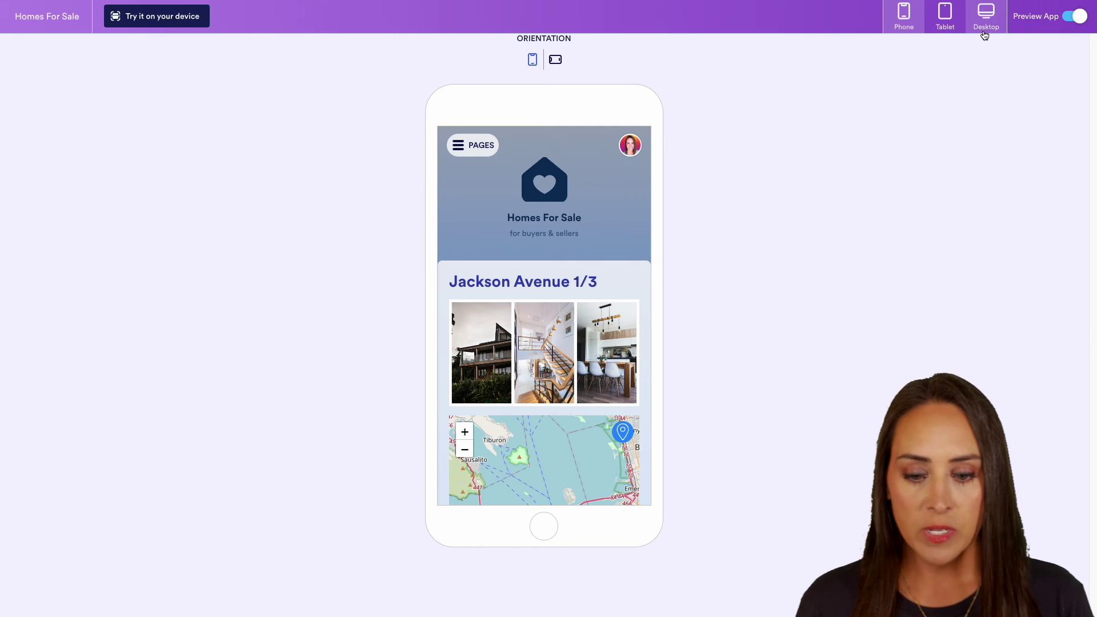
scroll(520, 309, down, 2)
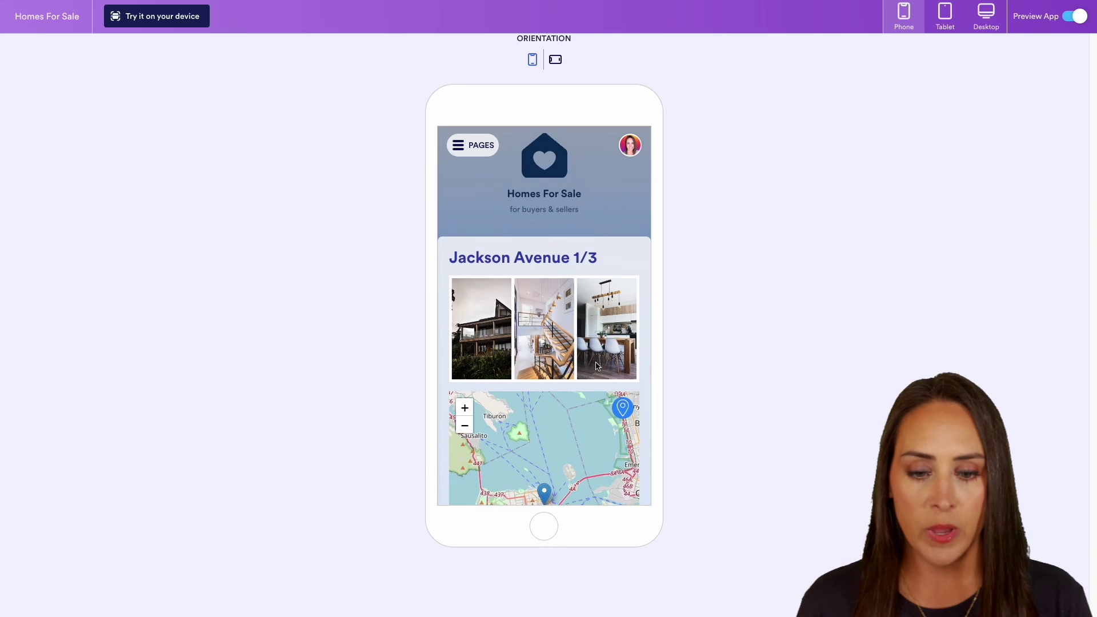
scroll(607, 328, down, 4)
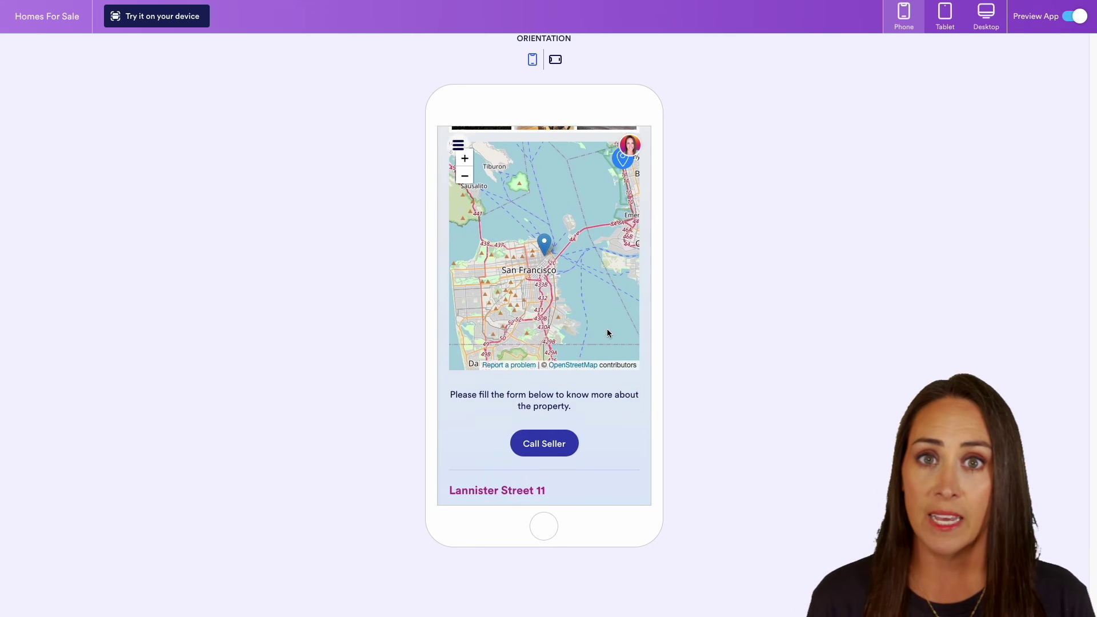
scroll(608, 330, up, 4)
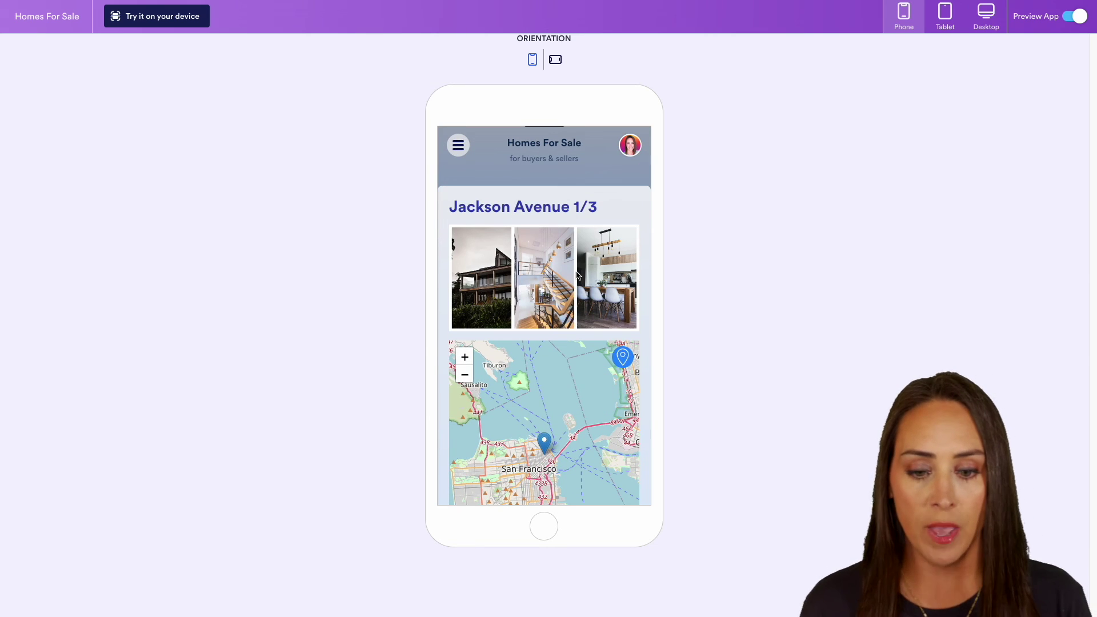
scroll(582, 306, down, 4)
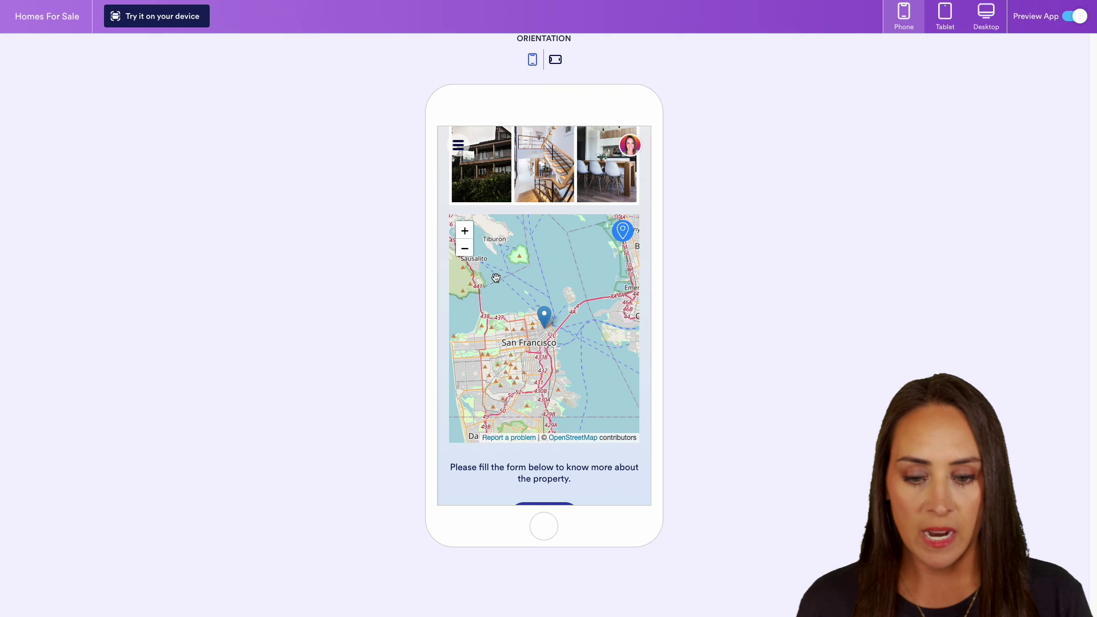
scroll(600, 380, down, 2)
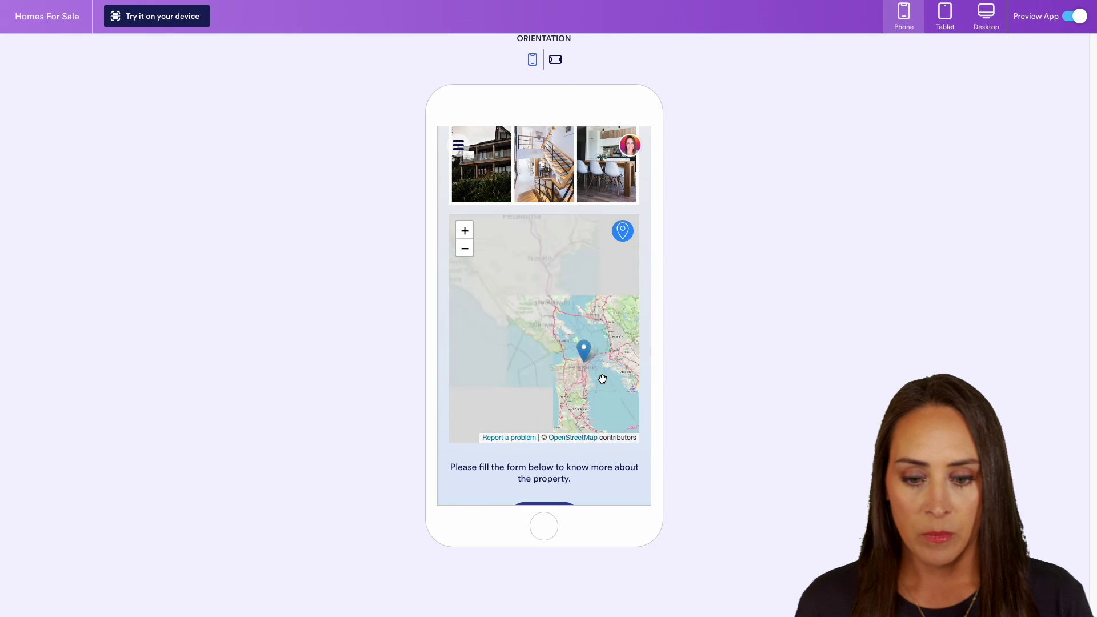
scroll(604, 465, down, 2)
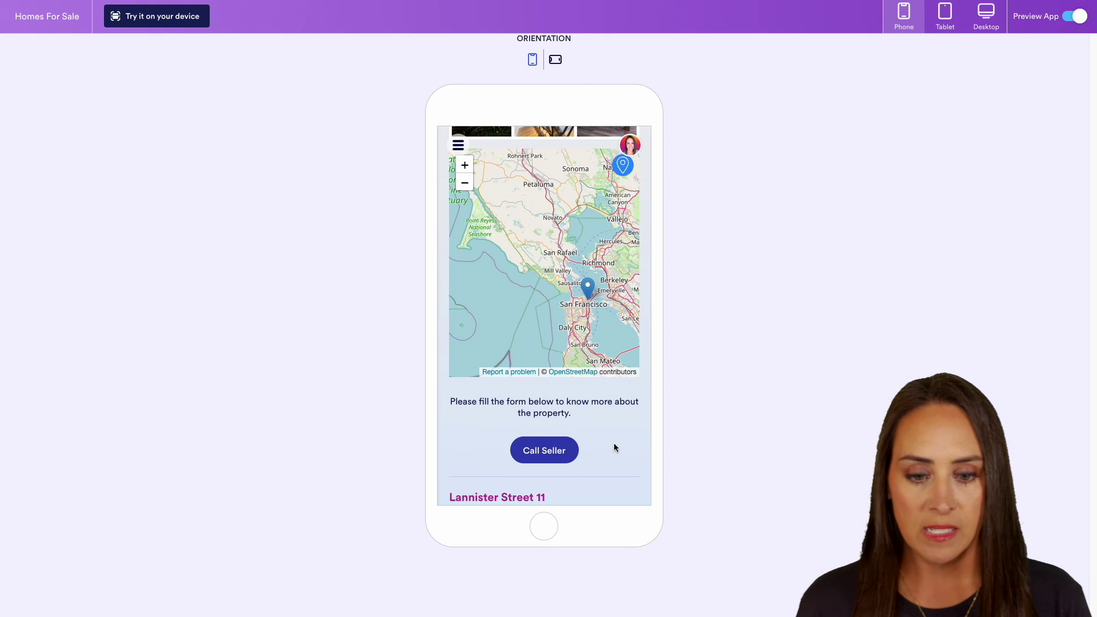
scroll(615, 447, down, 1)
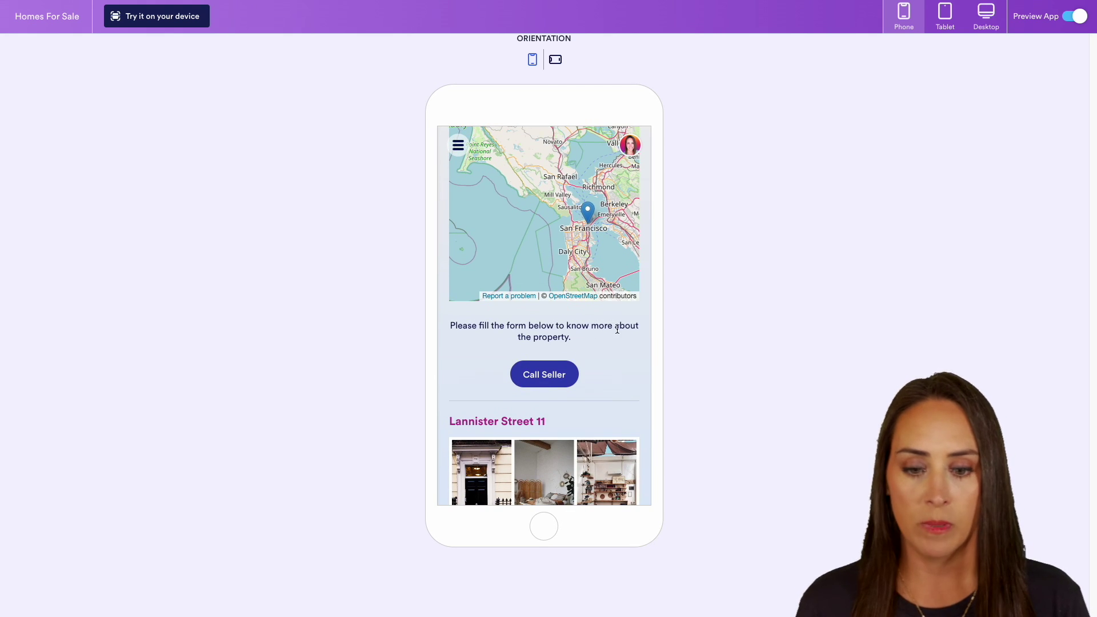
scroll(630, 378, down, 5)
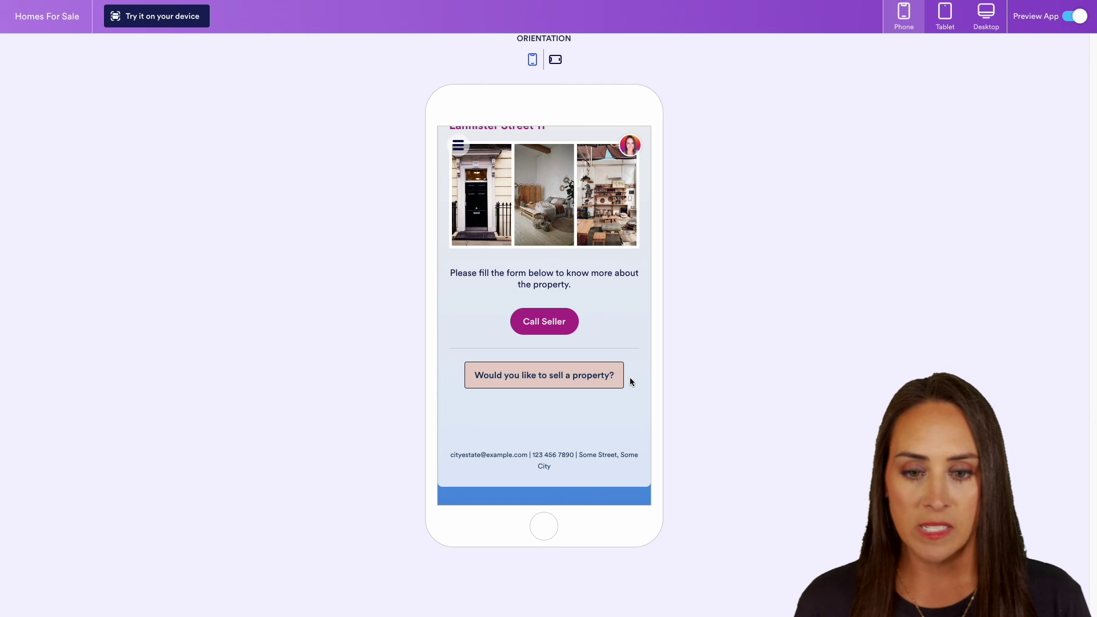
click(506, 380)
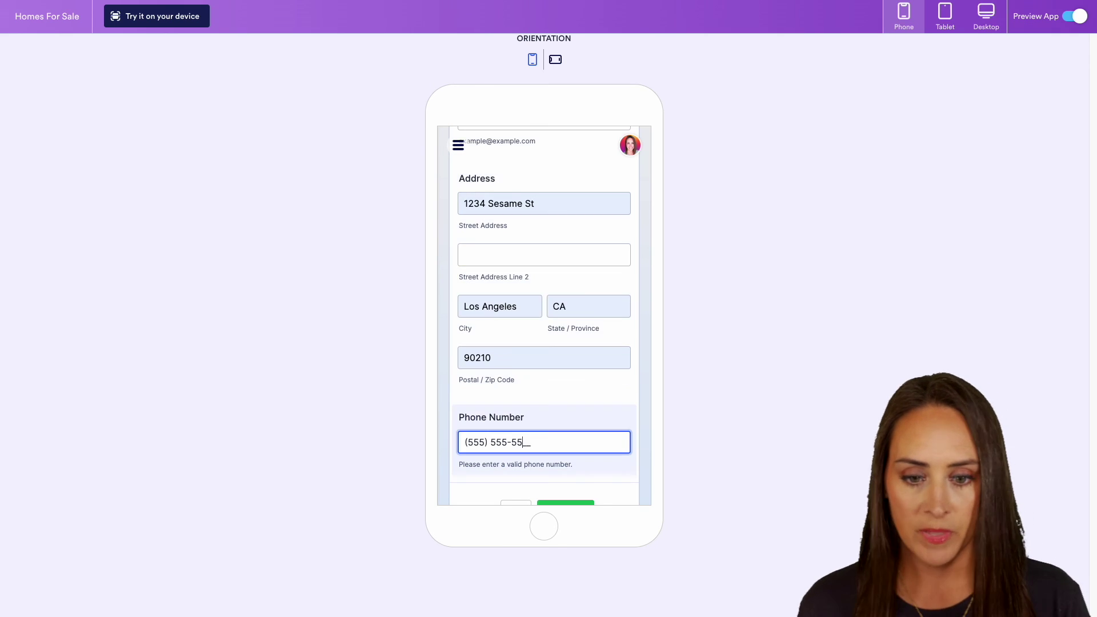
Finish the seller's phone number, submit the Sell My House form, and exit the preview
text(555) 555-5555)
scroll(583, 449, down, 4)
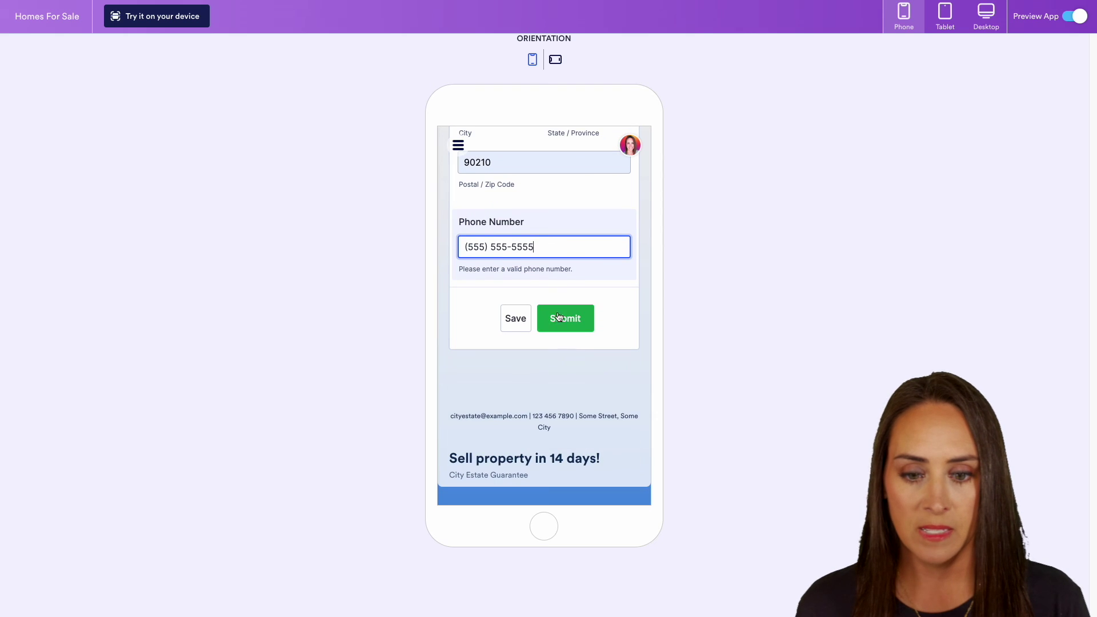
click(559, 320)
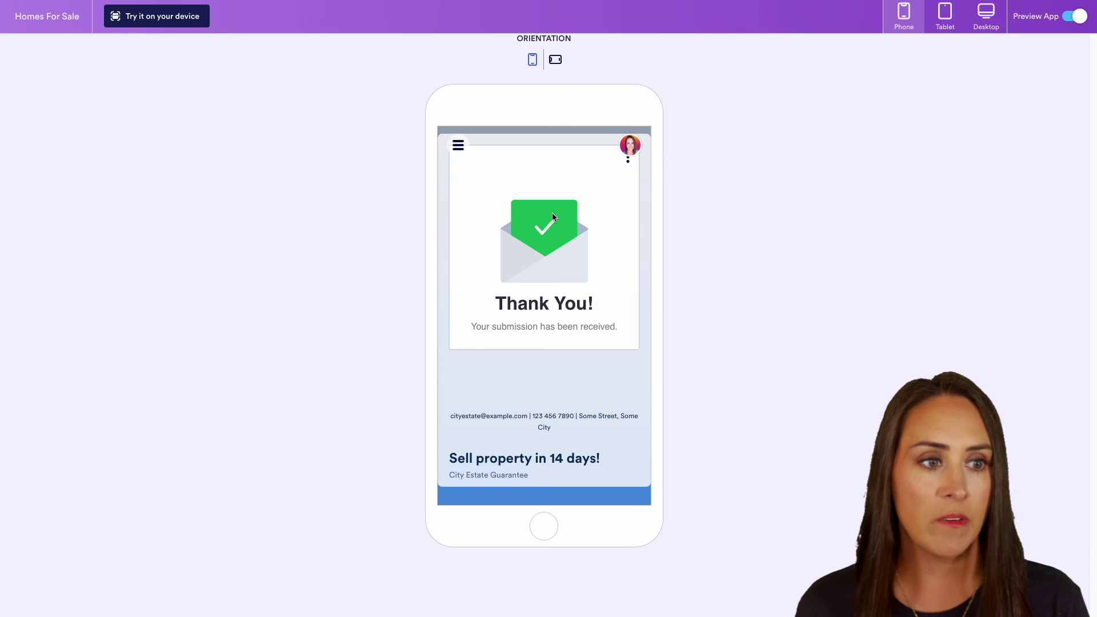
click(1079, 16)
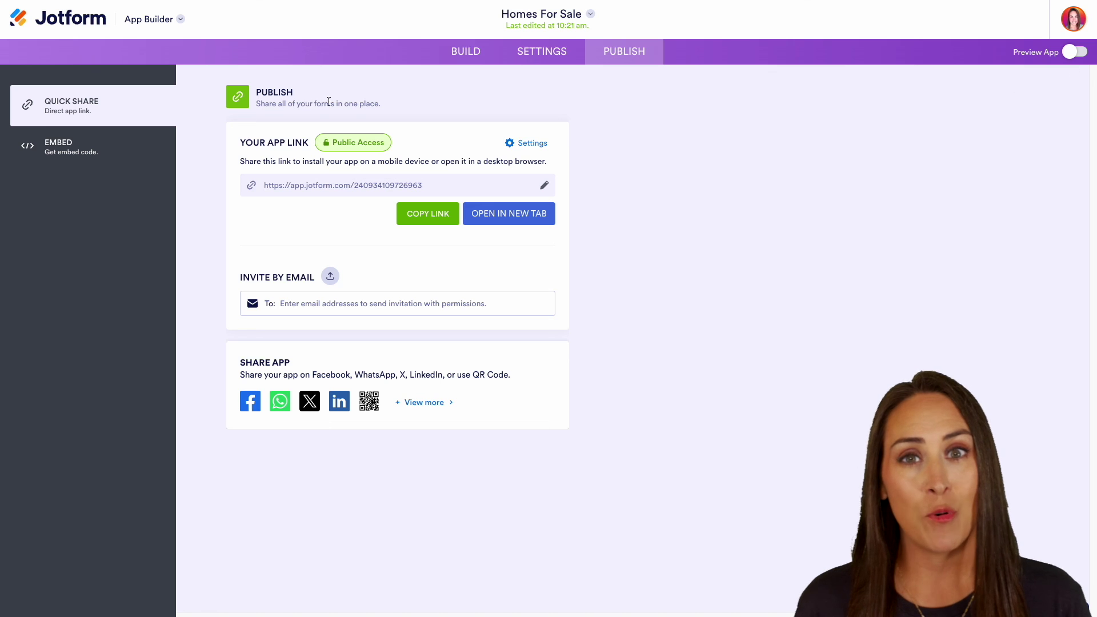
Return to My Apps, switch to My Tables, and open the Sell My House table
click(163, 20)
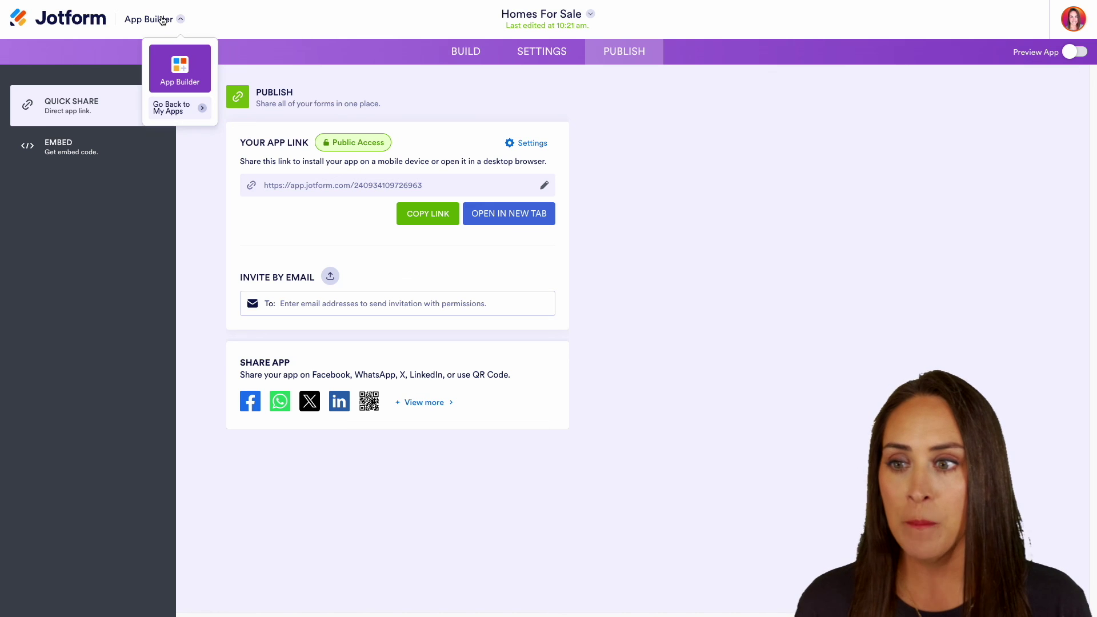
click(193, 112)
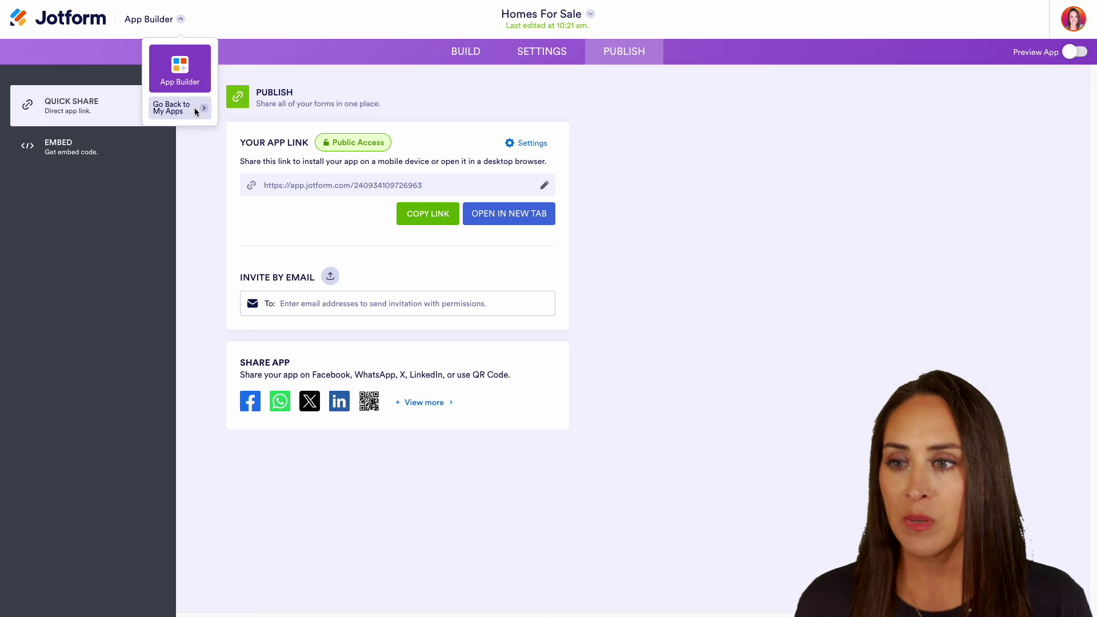
click(166, 20)
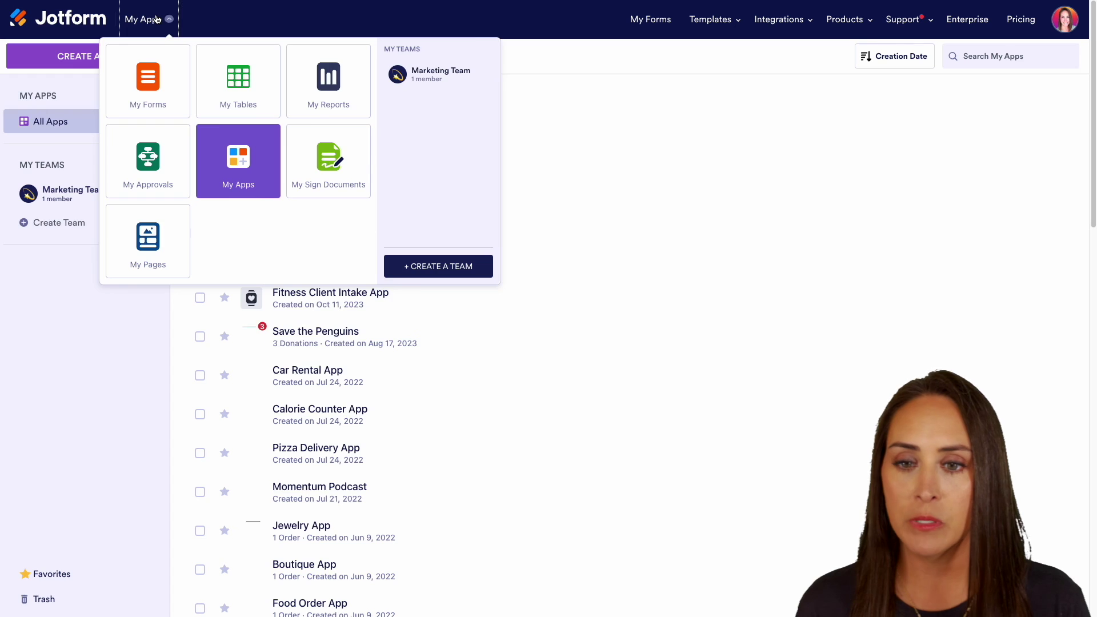
click(241, 81)
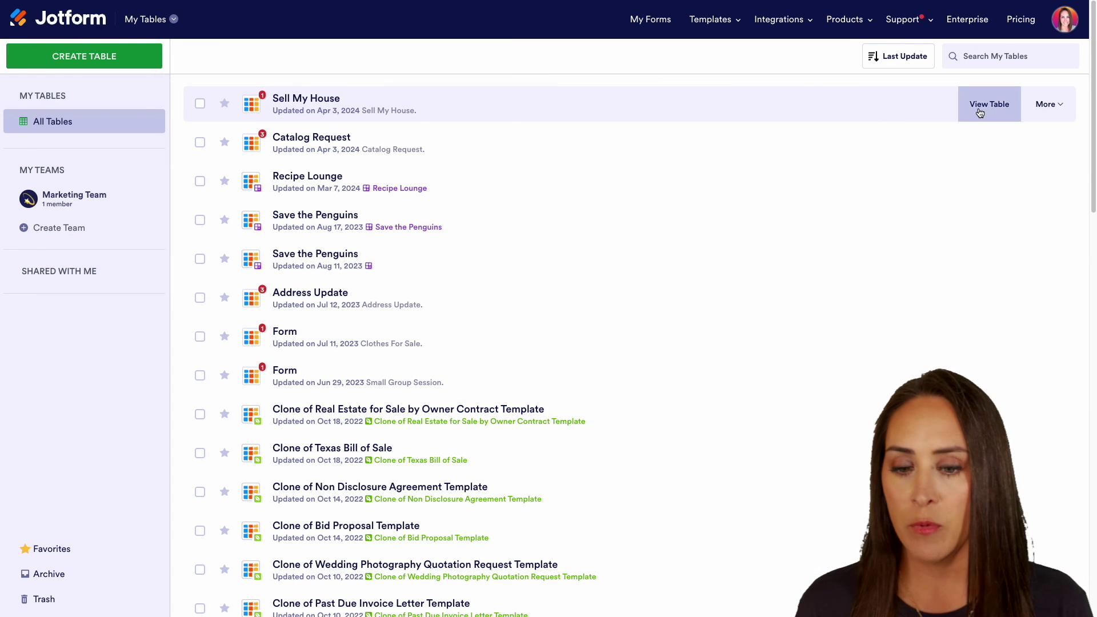
click(980, 109)
key(Escape)
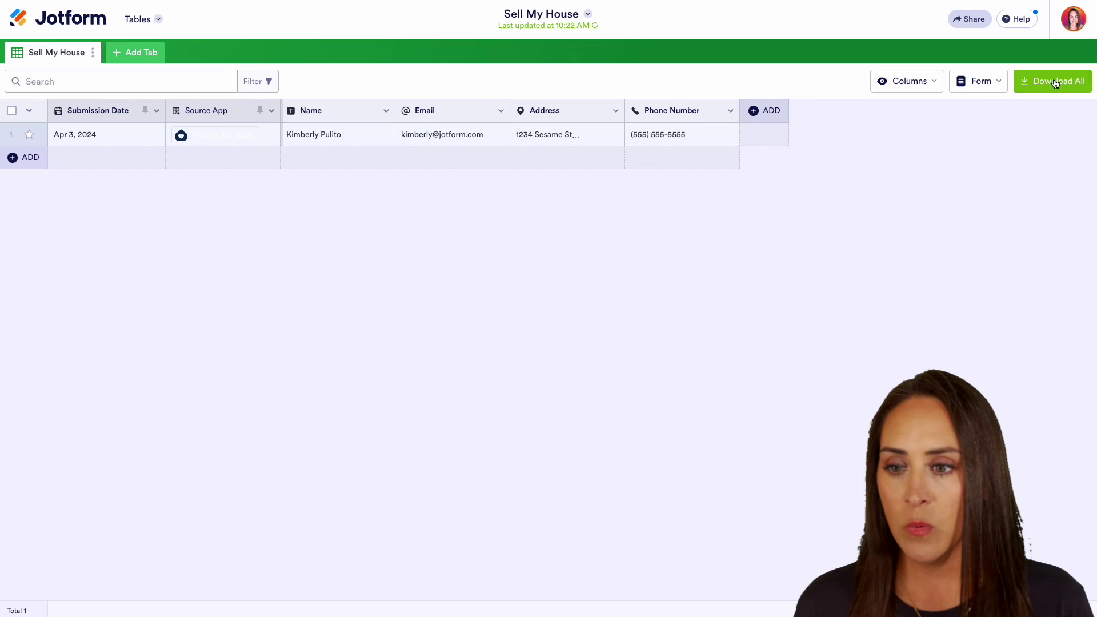